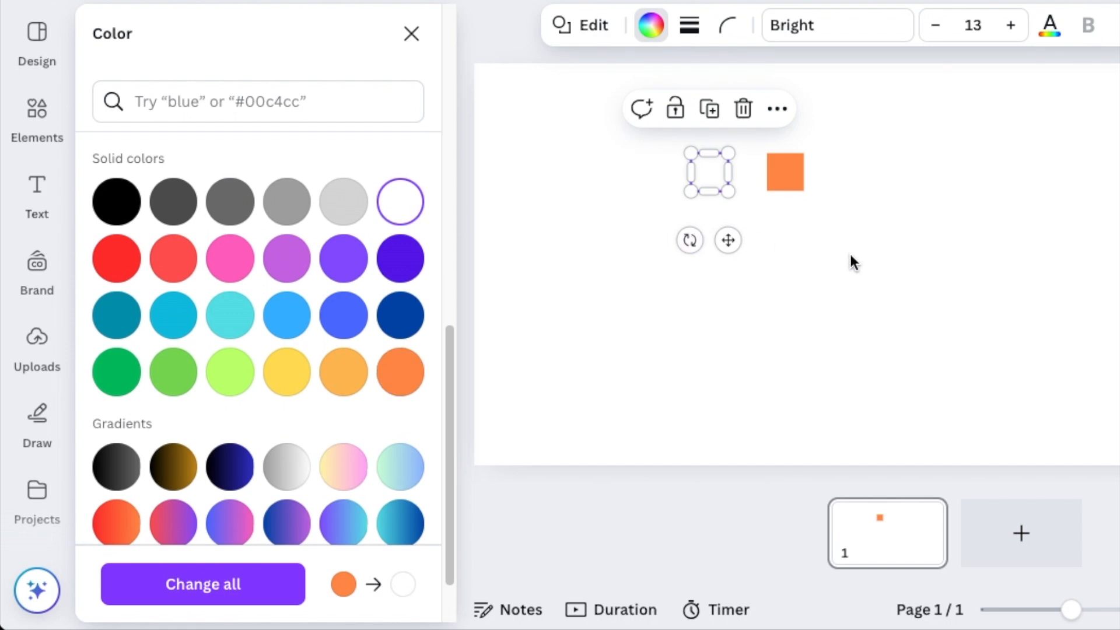
- Stretch the white square slightly taller
{"action": "left_click_drag", "start_coordinate": [706, 199], "coordinate": [701, 210]}
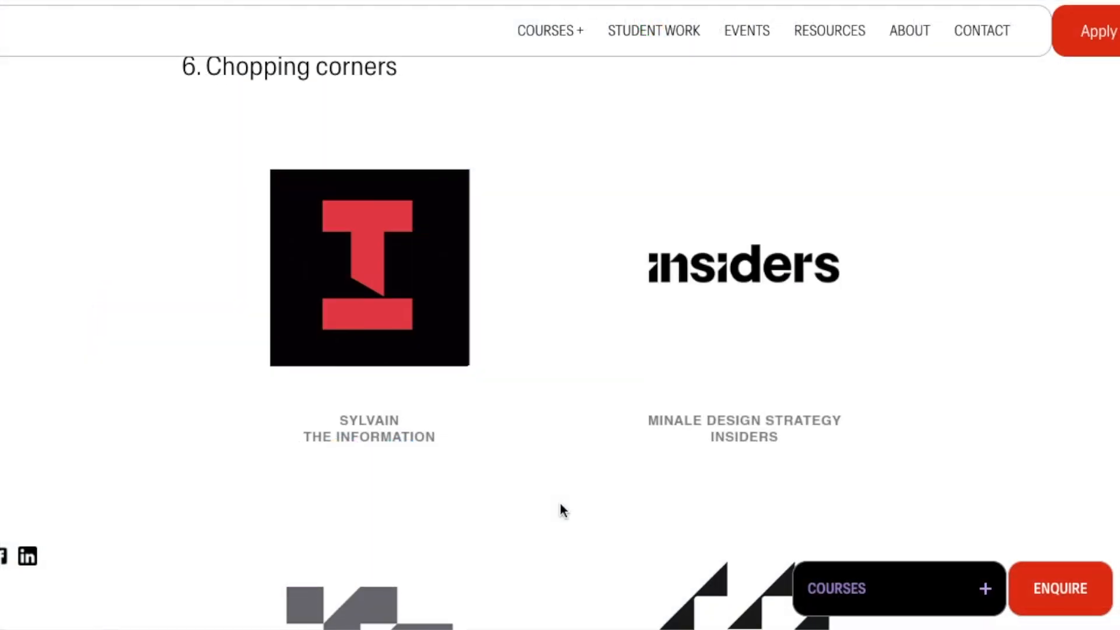
- Switch to the design trends web page and examine the logo examples under "Chopping corners"
{"action": "scroll", "coordinate": [561, 510], "scroll_direction": "down", "scroll_amount": 2}
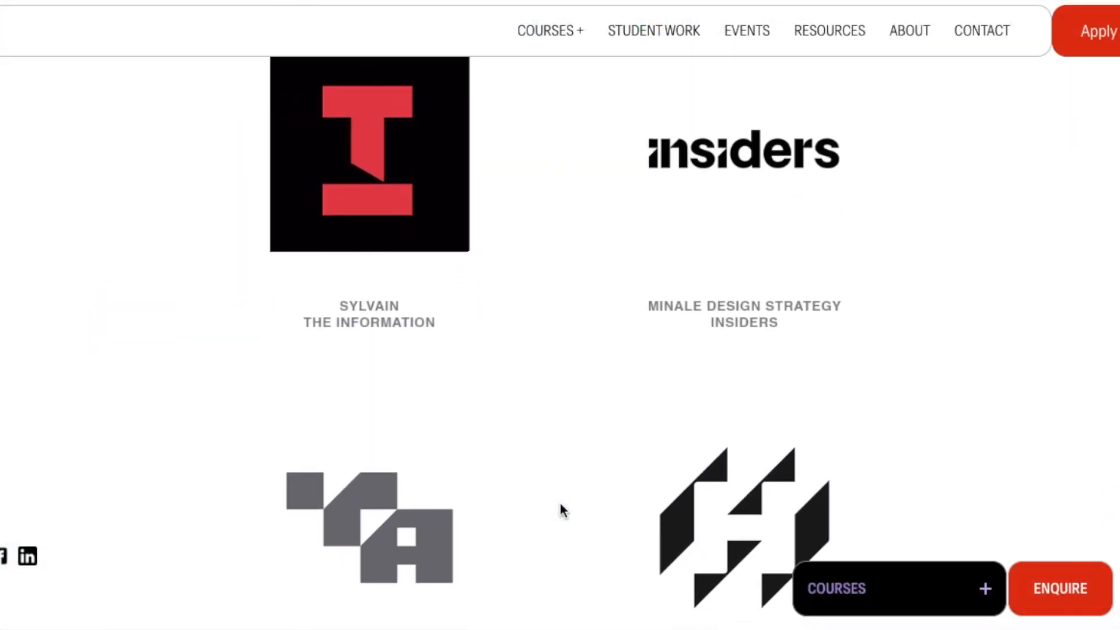
{"action": "scroll", "coordinate": [560, 504], "scroll_direction": "down", "scroll_amount": 4}
{"action": "scroll", "coordinate": [560, 503], "scroll_direction": "down", "scroll_amount": 1}
{"action": "scroll", "coordinate": [560, 503], "scroll_direction": "down", "scroll_amount": 2}
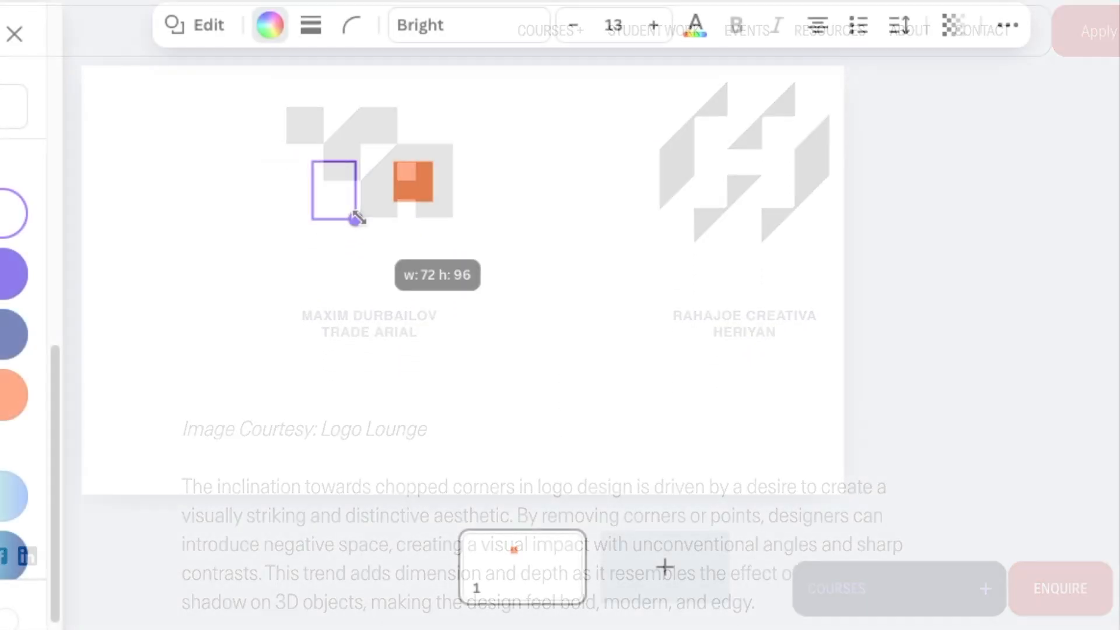
- Rotate the white rectangle diagonally and lay it over the orange square's upper-left half, leaving an orange triangle
{"action": "mouse_move", "coordinate": [355, 218]}
{"action": "left_mouse_down"}
{"action": "mouse_move", "coordinate": [350, 202]}
{"action": "mouse_move", "coordinate": [345, 219]}
{"action": "left_mouse_up"}
{"action": "left_click_drag", "start_coordinate": [309, 271], "coordinate": [354, 227]}
{"action": "left_click", "coordinate": [449, 167]}
{"action": "left_click", "coordinate": [405, 160]}
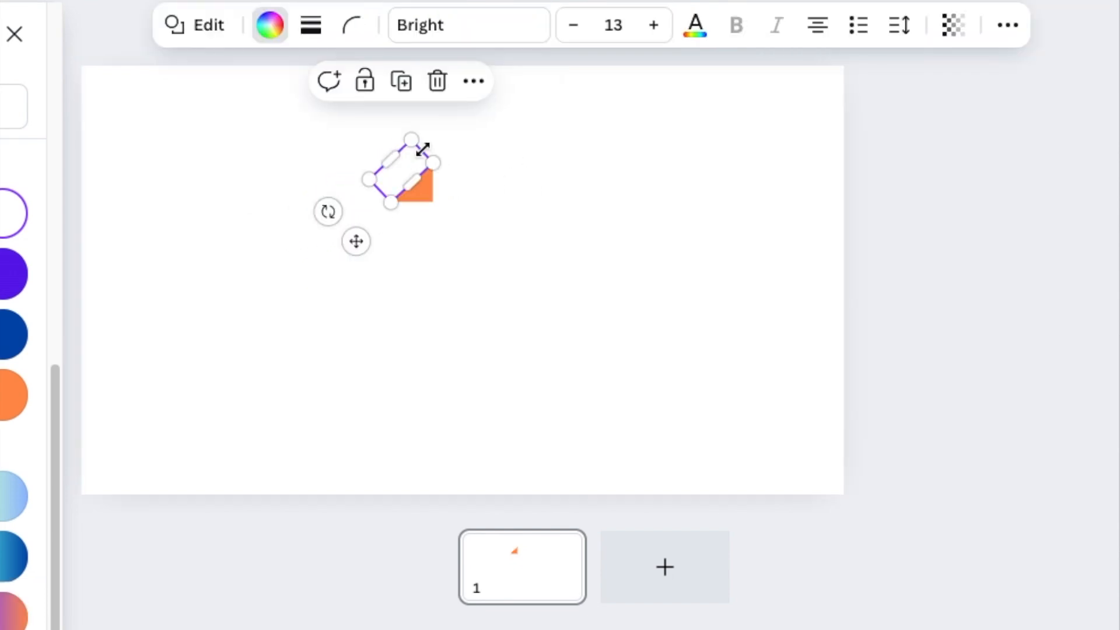
{"action": "left_click_drag", "start_coordinate": [431, 156], "coordinate": [440, 150]}
{"action": "left_click_drag", "start_coordinate": [382, 182], "coordinate": [388, 210]}
{"action": "left_click", "coordinate": [506, 225]}
{"action": "left_click", "coordinate": [413, 178]}
{"action": "key", "text": "Delete"}
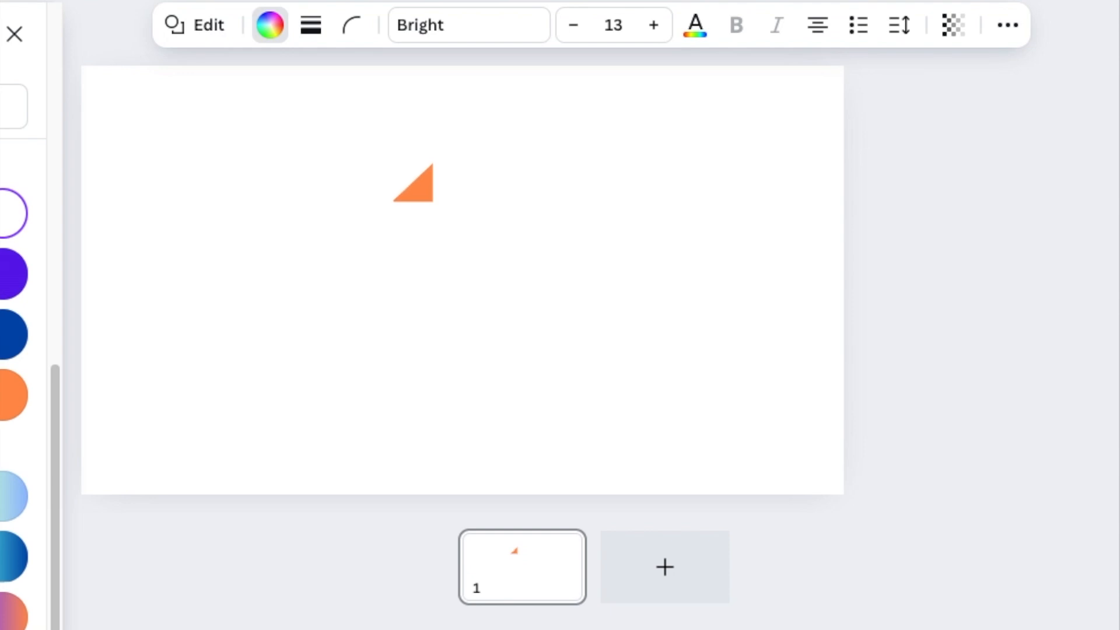
{"action": "key", "text": "ctrl+z"}
{"action": "key", "text": "Delete"}
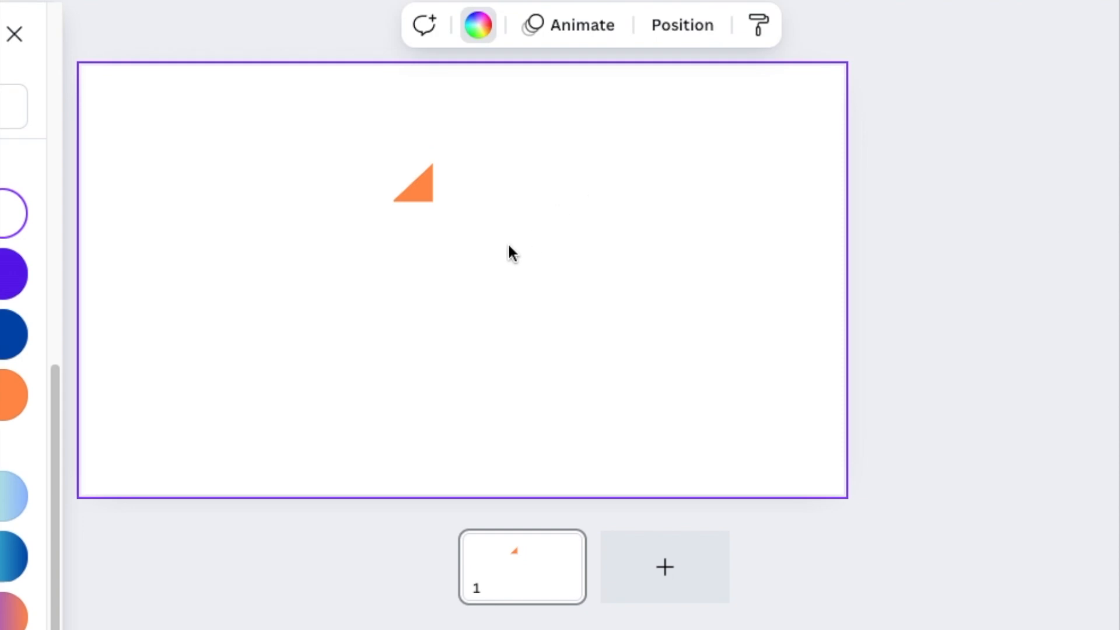
- Group the white rectangle with the orange square it covers
{"action": "left_click_drag", "start_coordinate": [340, 150], "coordinate": [449, 218]}
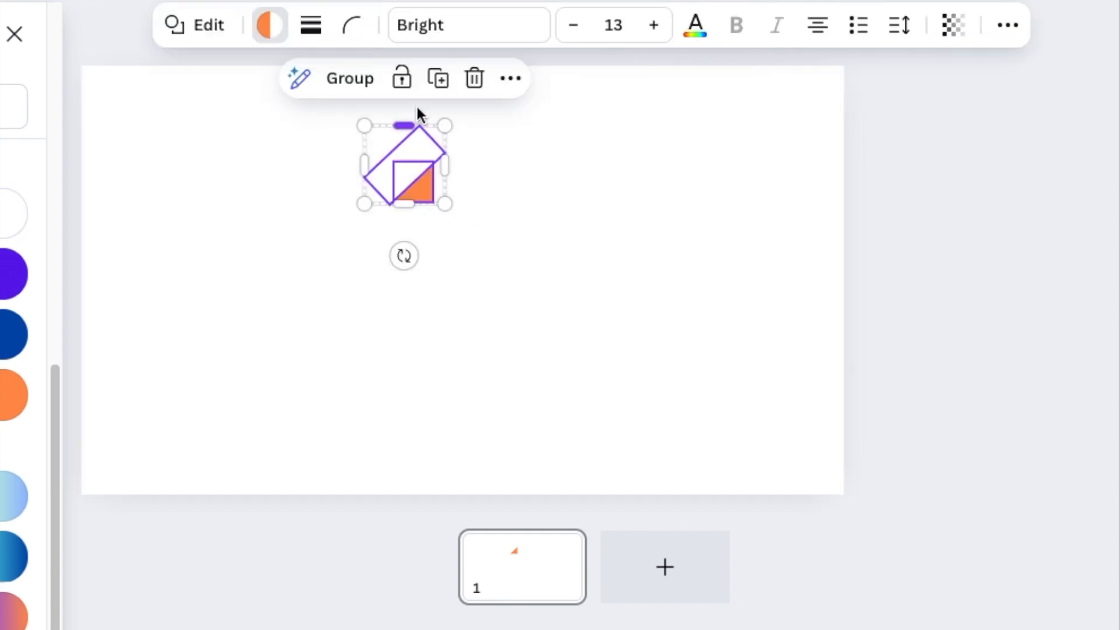
{"action": "left_click", "coordinate": [358, 83]}
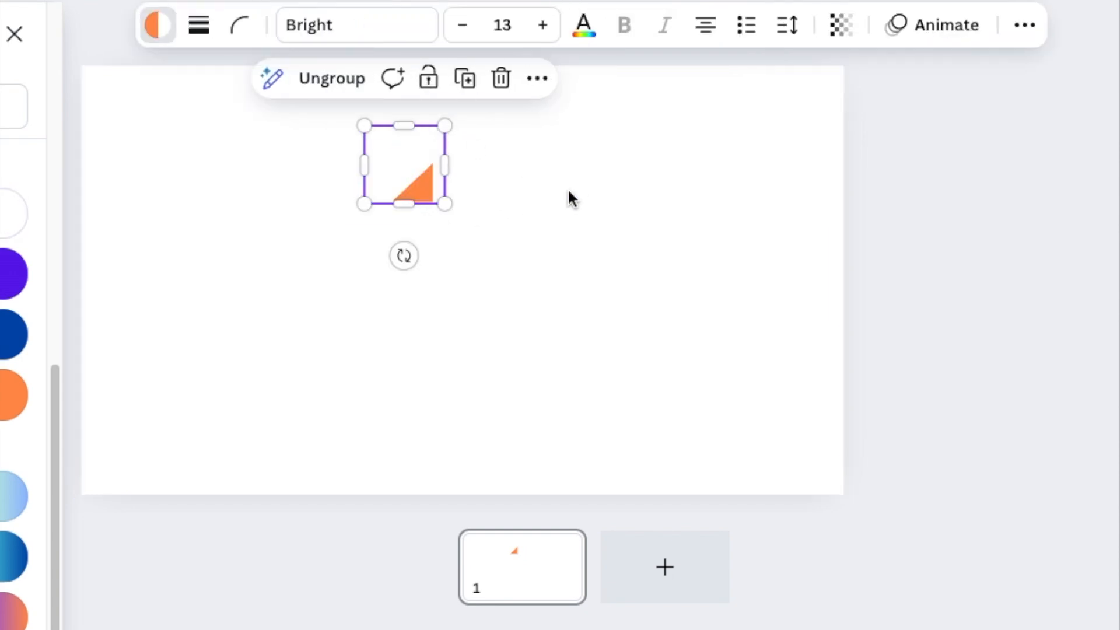
{"action": "left_click", "coordinate": [360, 259]}
- Add a square below the triangle, narrow it into an upright rectangle and colour it orange
{"action": "key", "text": "r"}
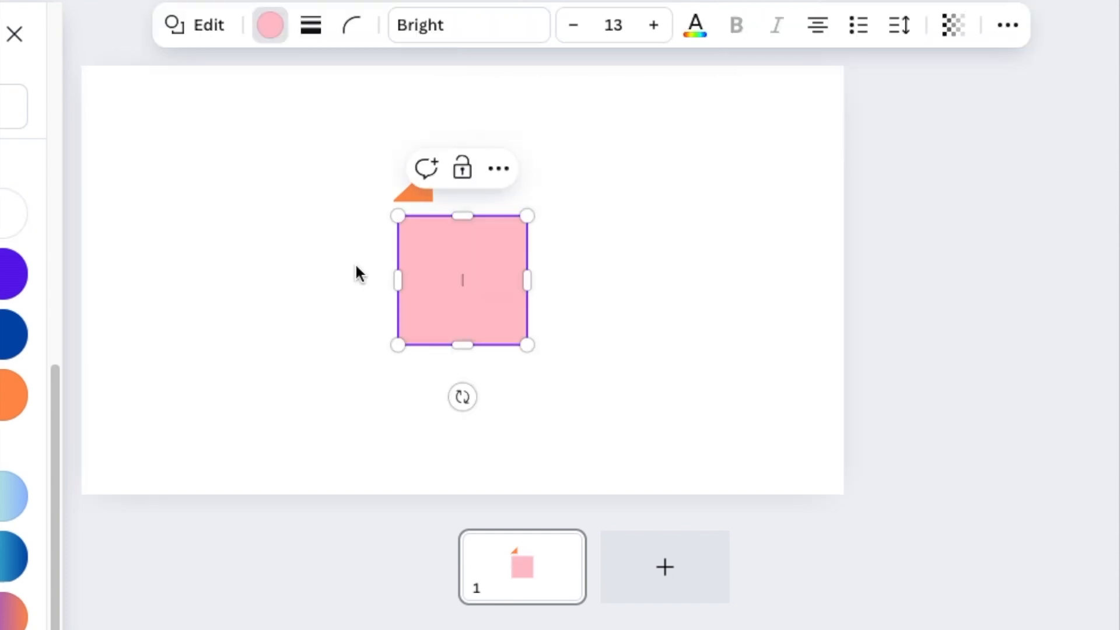
{"action": "left_click_drag", "start_coordinate": [528, 281], "coordinate": [475, 282]}
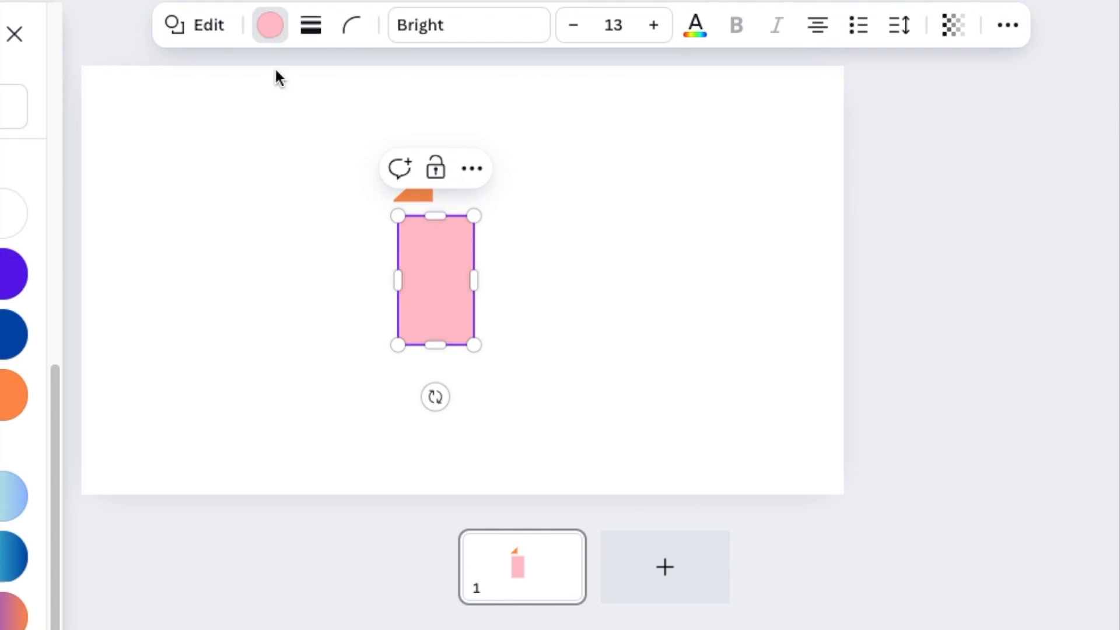
{"action": "left_click", "coordinate": [12, 395]}
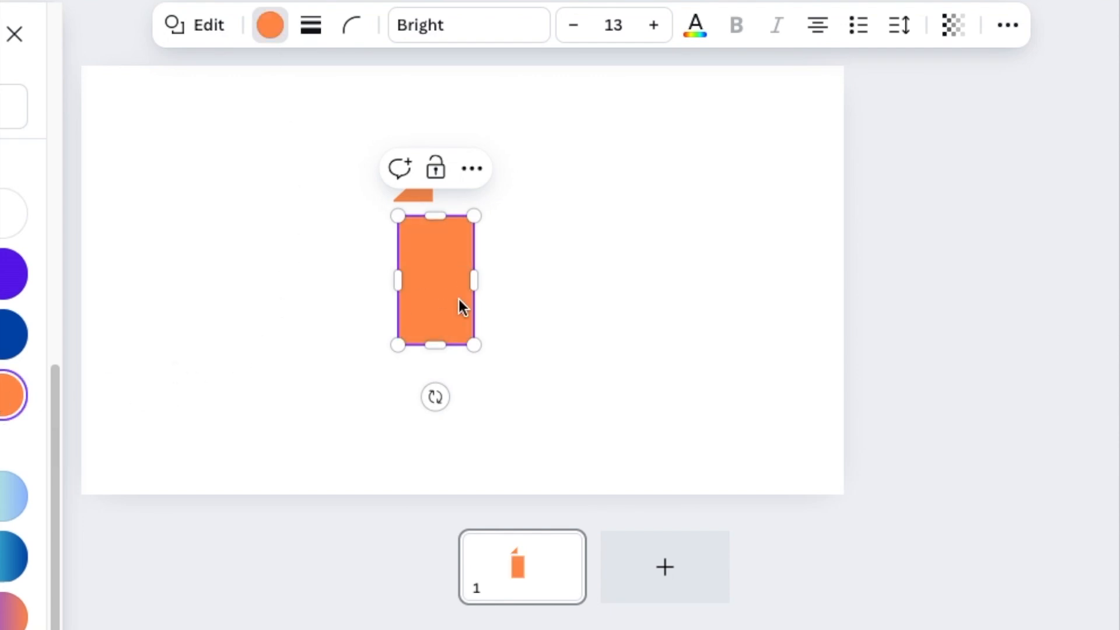
{"action": "left_click", "coordinate": [584, 492]}
- Shift the orange rectangle directly under the triangle and narrow it to about the triangle's width
{"action": "scroll", "coordinate": [649, 392], "scroll_direction": "up", "scroll_amount": 5}
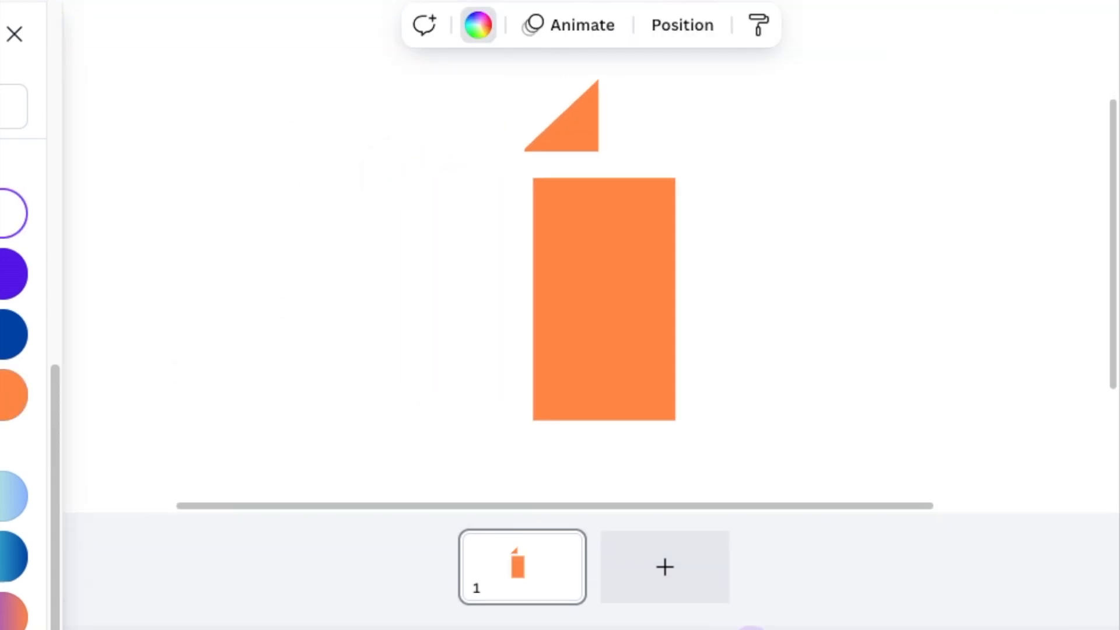
{"action": "left_click_drag", "start_coordinate": [615, 362], "coordinate": [607, 358]}
{"action": "scroll", "coordinate": [642, 337], "scroll_direction": "up", "scroll_amount": 1}
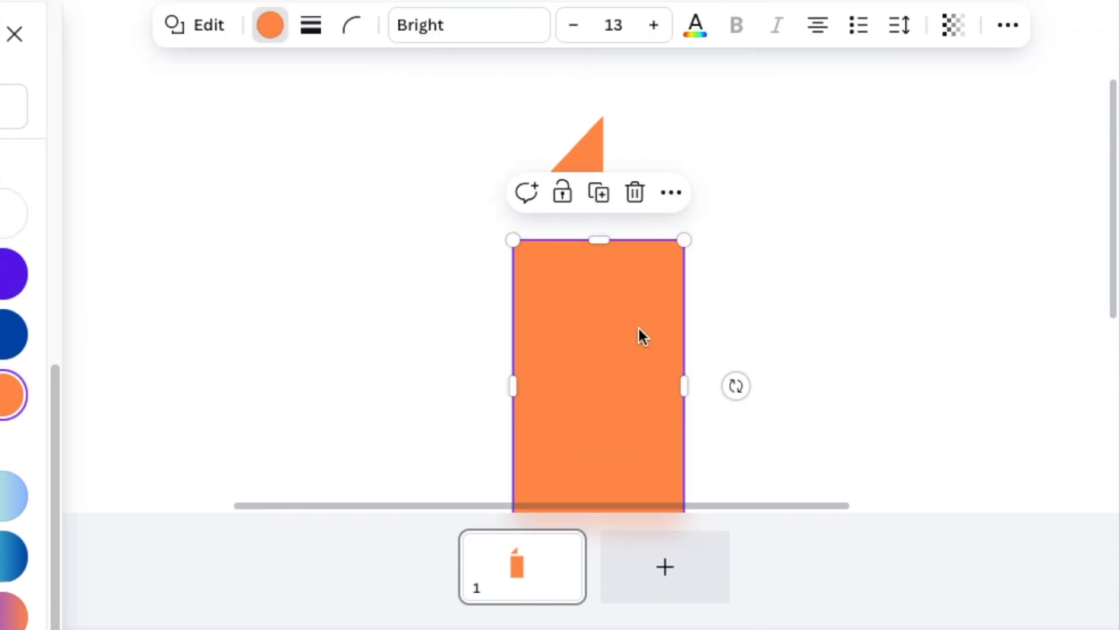
{"action": "left_click_drag", "start_coordinate": [684, 381], "coordinate": [605, 379]}
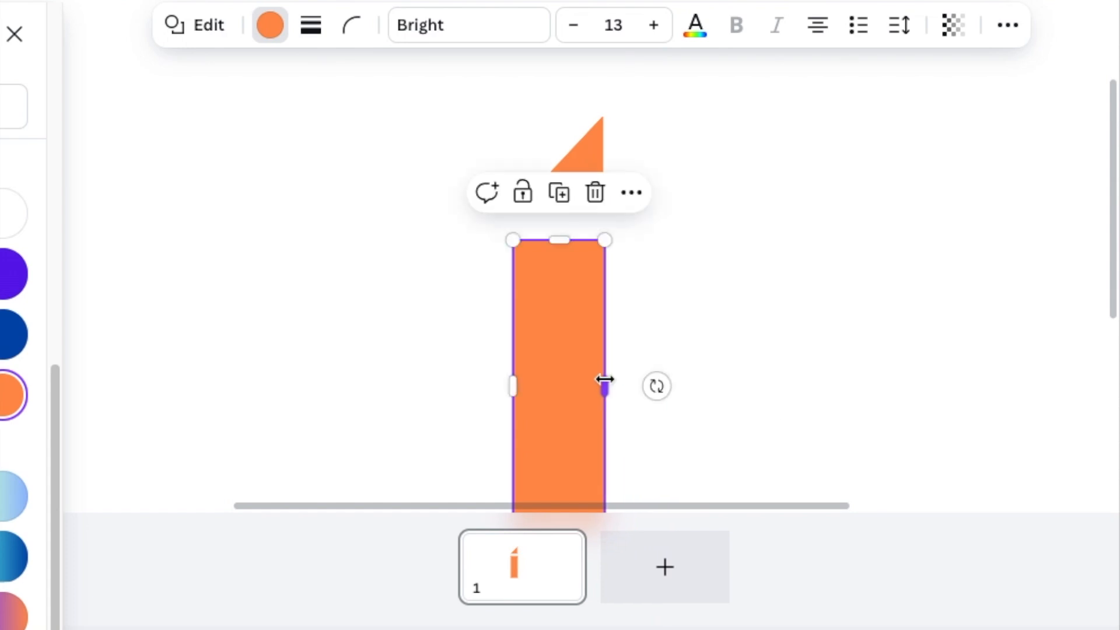
{"action": "left_click", "coordinate": [798, 338]}
- Shorten the orange rectangle from its lower edge into a low block beneath the triangle
{"action": "scroll", "coordinate": [795, 338], "scroll_direction": "down", "scroll_amount": 2}
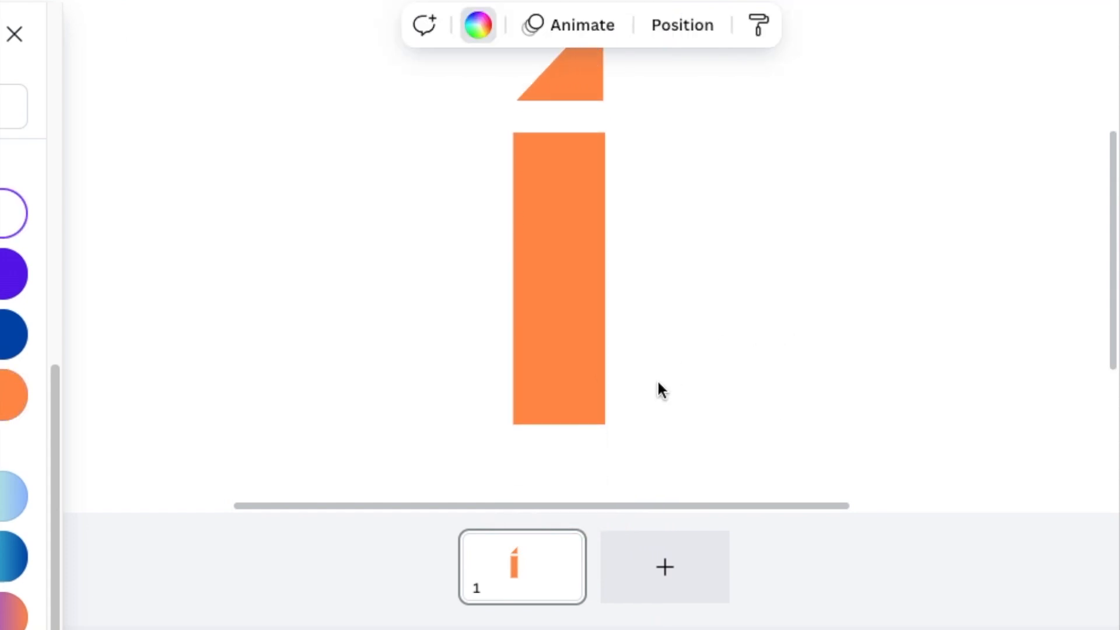
{"action": "left_click", "coordinate": [561, 402]}
{"action": "left_click_drag", "start_coordinate": [560, 423], "coordinate": [565, 209]}
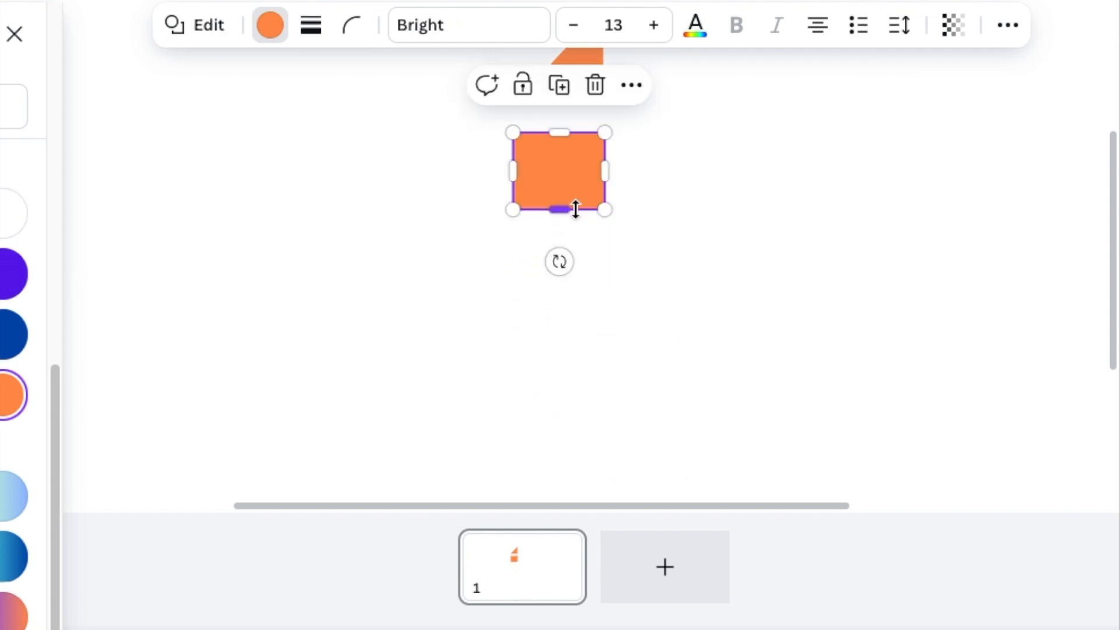
{"action": "left_click", "coordinate": [781, 264]}
{"action": "scroll", "coordinate": [777, 263], "scroll_direction": "up", "scroll_amount": 3}
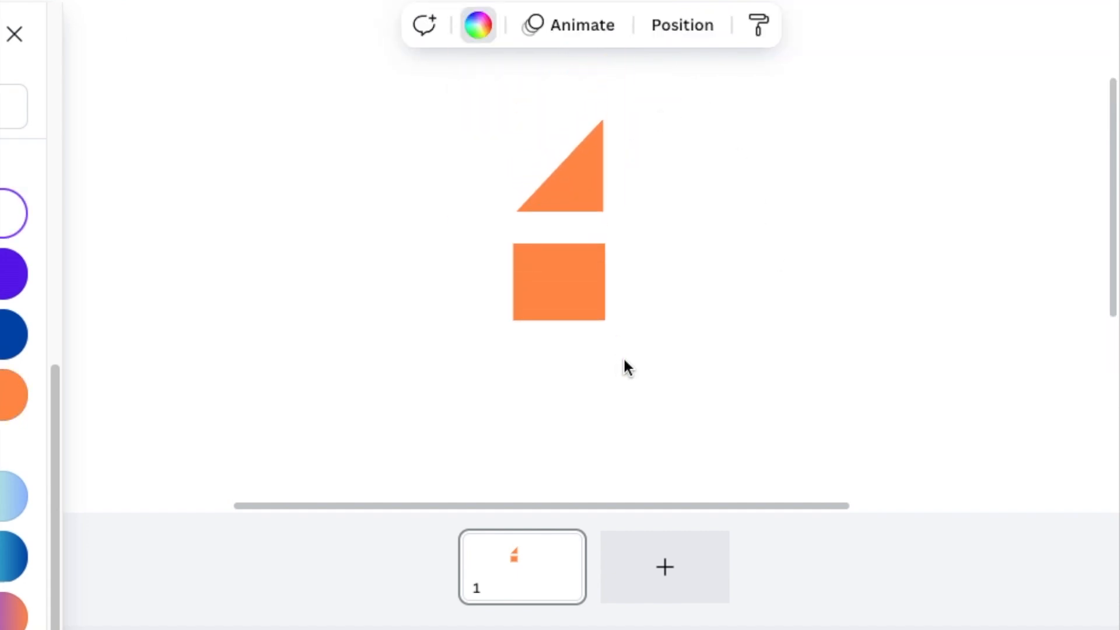
- Duplicate the orange block, place the copy directly below it and stretch the copy down into a tall bar
{"action": "scroll", "coordinate": [673, 382], "scroll_direction": "down", "scroll_amount": 3}
{"action": "left_click", "coordinate": [567, 177]}
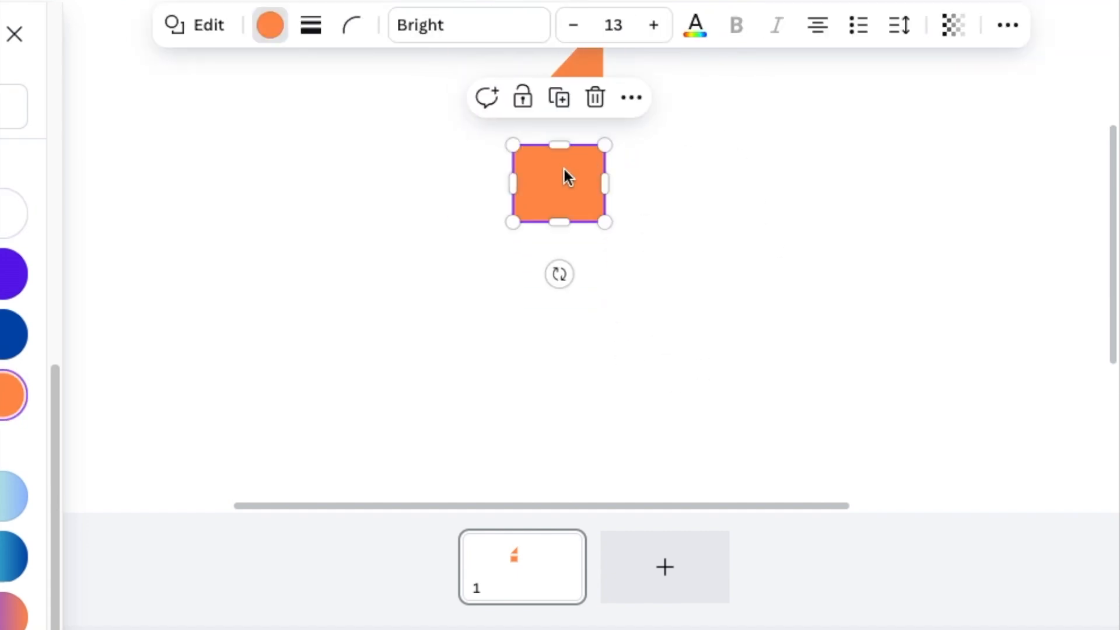
{"action": "left_click", "coordinate": [561, 99]}
{"action": "left_click_drag", "start_coordinate": [594, 224], "coordinate": [576, 318]}
{"action": "scroll", "coordinate": [797, 332], "scroll_direction": "down", "scroll_amount": 3}
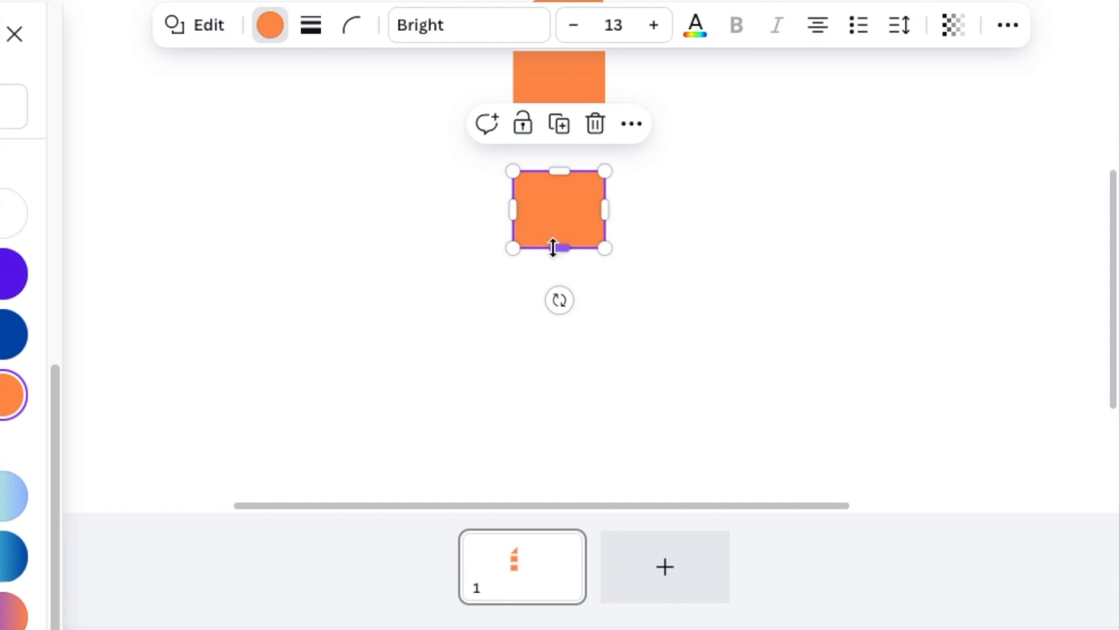
{"action": "left_click_drag", "start_coordinate": [556, 251], "coordinate": [555, 400]}
{"action": "mouse_move", "coordinate": [762, 629]}
{"action": "left_mouse_down"}
{"action": "mouse_move", "coordinate": [723, 629]}
{"action": "mouse_move", "coordinate": [747, 629]}
{"action": "left_mouse_up"}
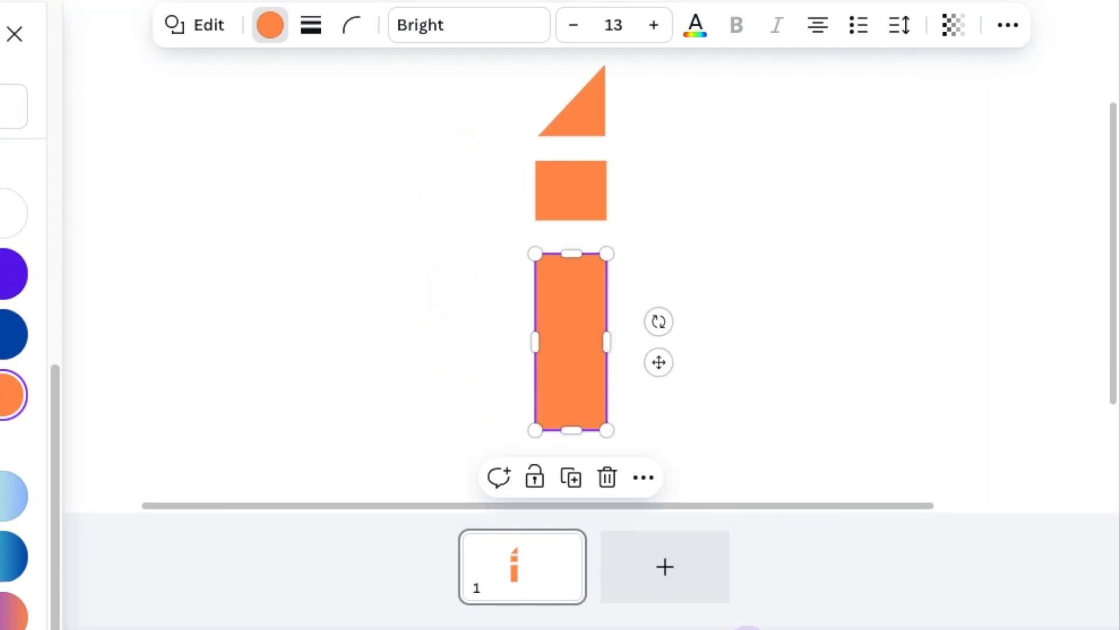
- Duplicate the tall bar and shape the copy into a thin crossbar centred across the bar's upper part
{"action": "scroll", "coordinate": [563, 250], "scroll_direction": "down", "scroll_amount": 1}
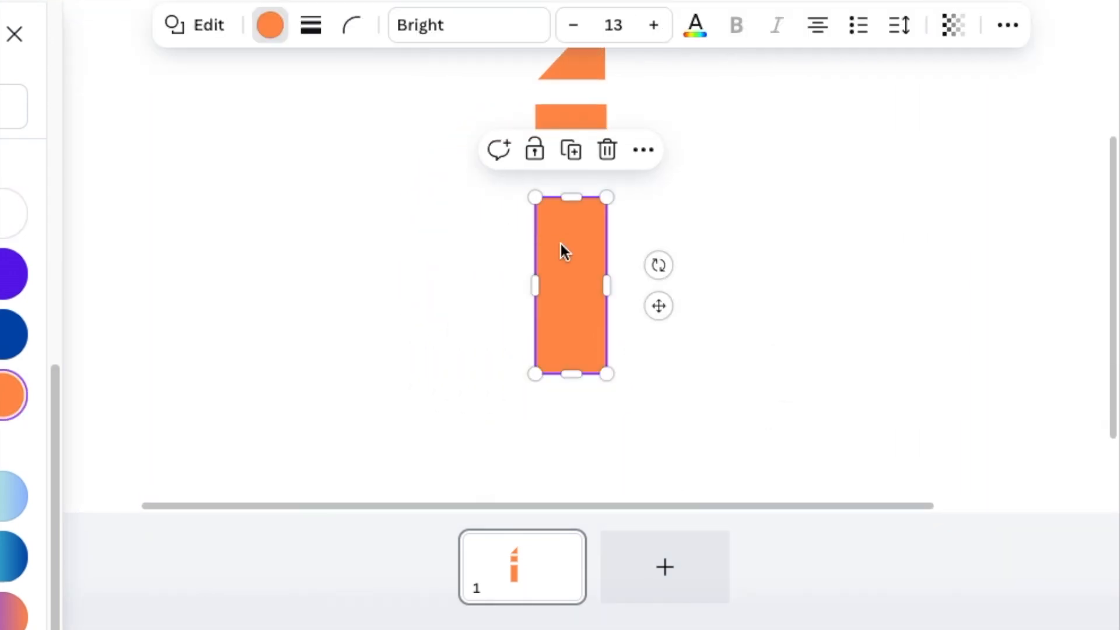
{"action": "left_click", "coordinate": [571, 151]}
{"action": "left_click_drag", "start_coordinate": [587, 391], "coordinate": [486, 227]}
{"action": "left_click_drag", "start_coordinate": [588, 280], "coordinate": [604, 277]}
{"action": "left_click", "coordinate": [765, 332]}
- Duplicate the tall bar, turn the copy horizontal at the bar's foot and shorten it to the crossbar's right end
{"action": "scroll", "coordinate": [765, 332], "scroll_direction": "down", "scroll_amount": 1}
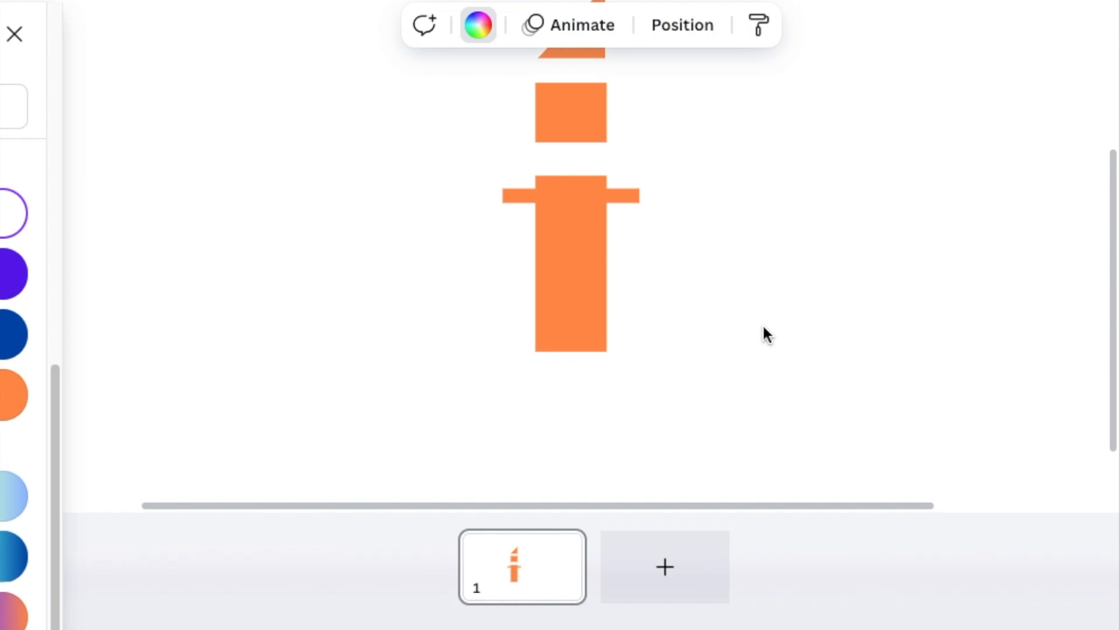
{"action": "scroll", "coordinate": [764, 328], "scroll_direction": "down", "scroll_amount": 1}
{"action": "left_click", "coordinate": [570, 288]}
{"action": "left_click", "coordinate": [571, 107]}
{"action": "left_click_drag", "start_coordinate": [577, 200], "coordinate": [558, 282]}
{"action": "left_click_drag", "start_coordinate": [658, 322], "coordinate": [550, 218]}
{"action": "left_click_drag", "start_coordinate": [568, 348], "coordinate": [620, 335]}
{"action": "left_click", "coordinate": [754, 629]}
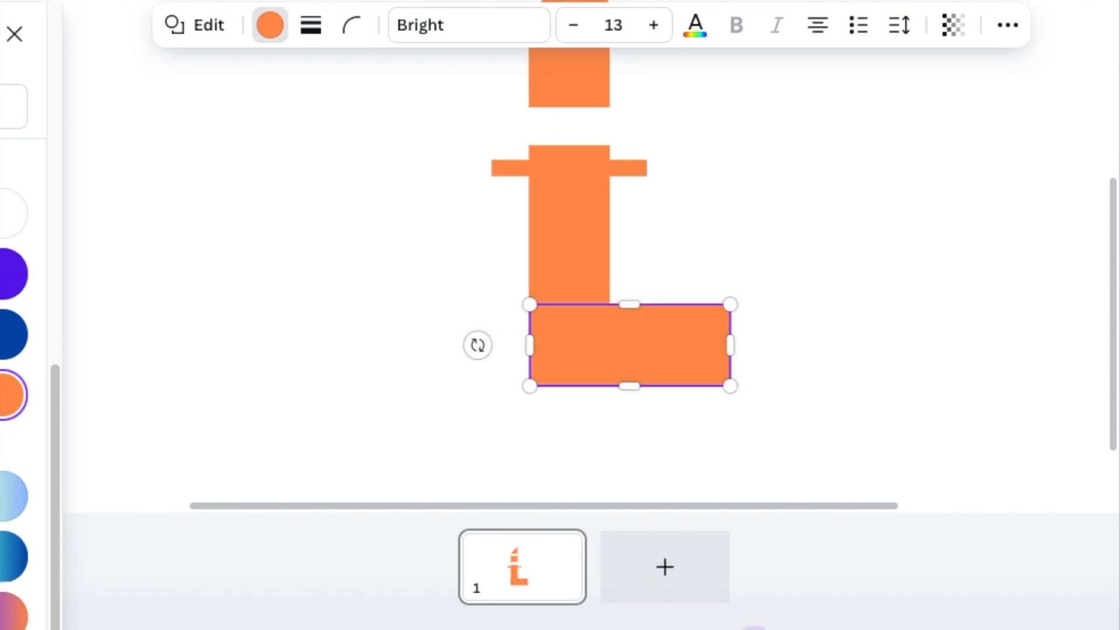
{"action": "left_click_drag", "start_coordinate": [750, 362], "coordinate": [657, 363]}
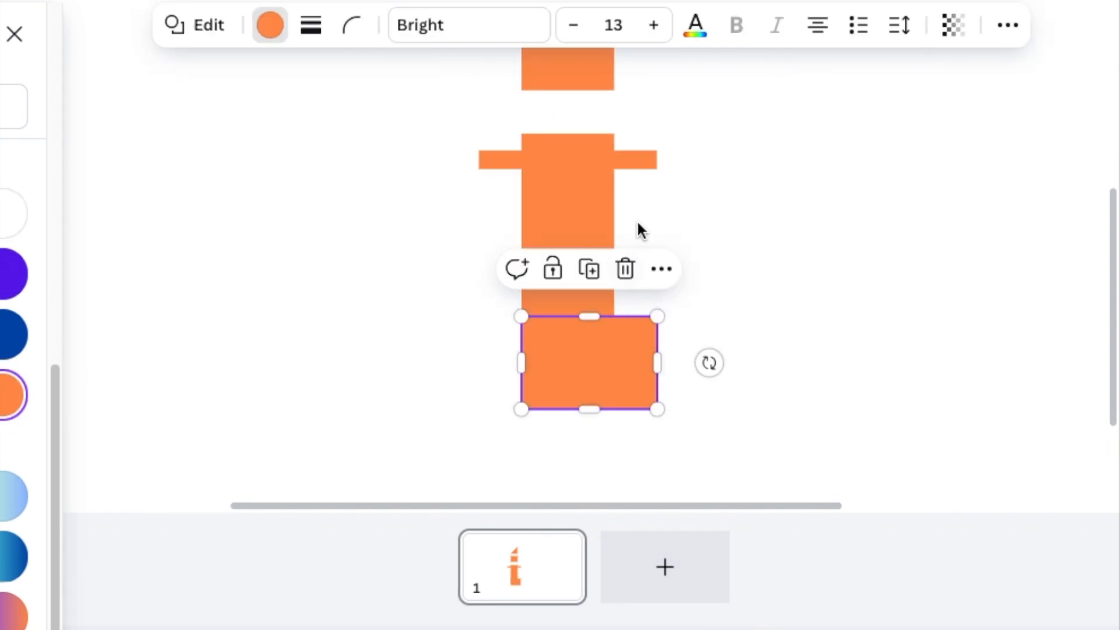
{"action": "left_click", "coordinate": [808, 318]}
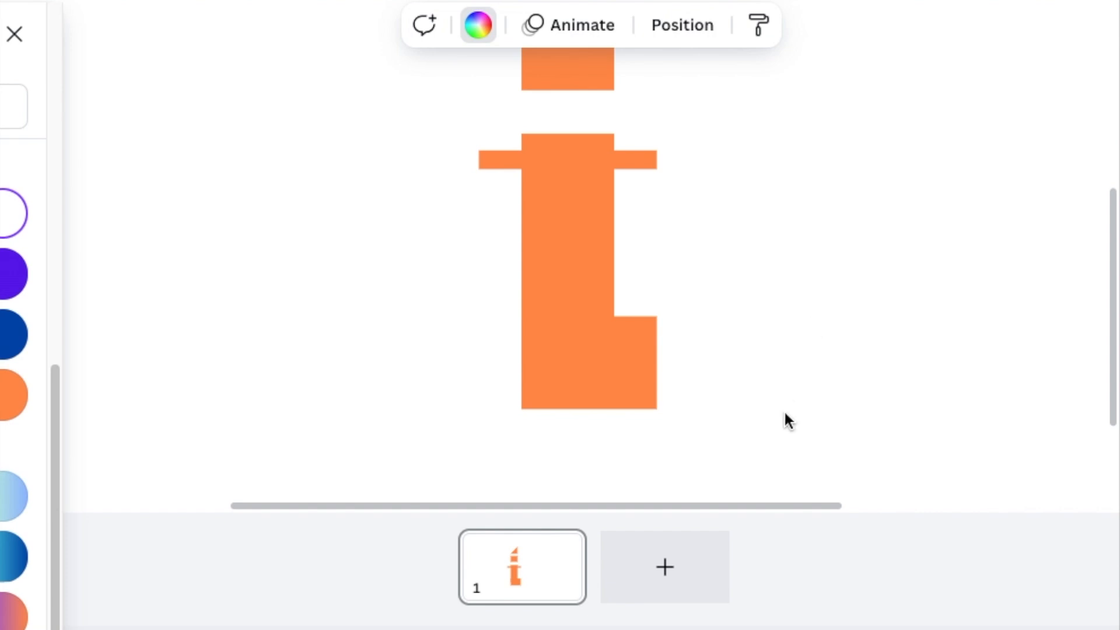
- Duplicate the foot block, colour the copy white and tilt it over the foot's lower edge
{"action": "left_click", "coordinate": [595, 399]}
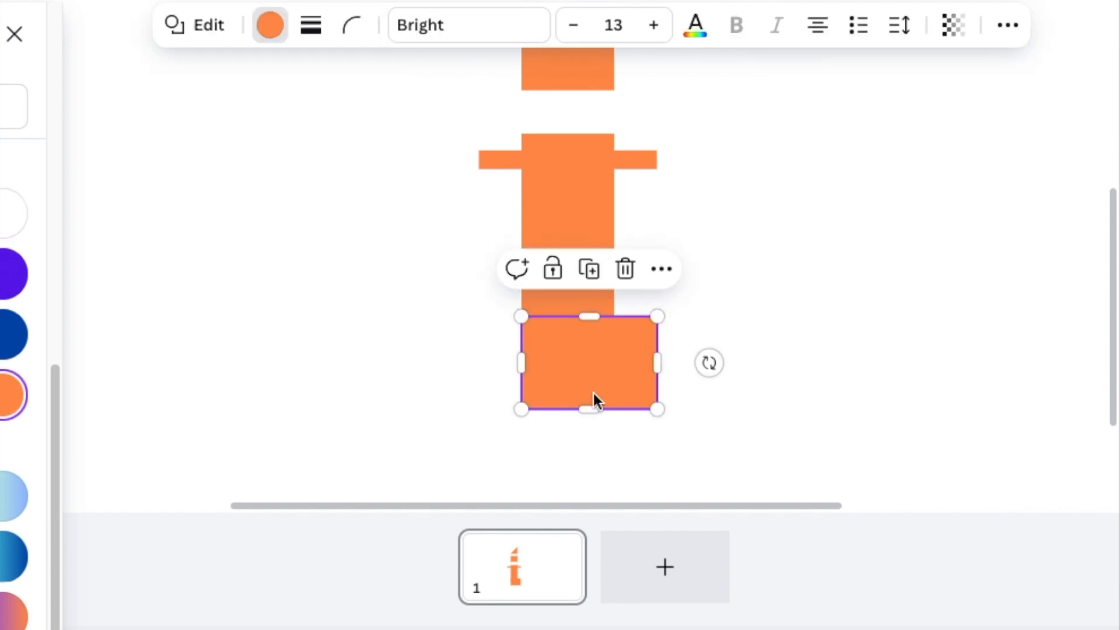
{"action": "left_click", "coordinate": [590, 270]}
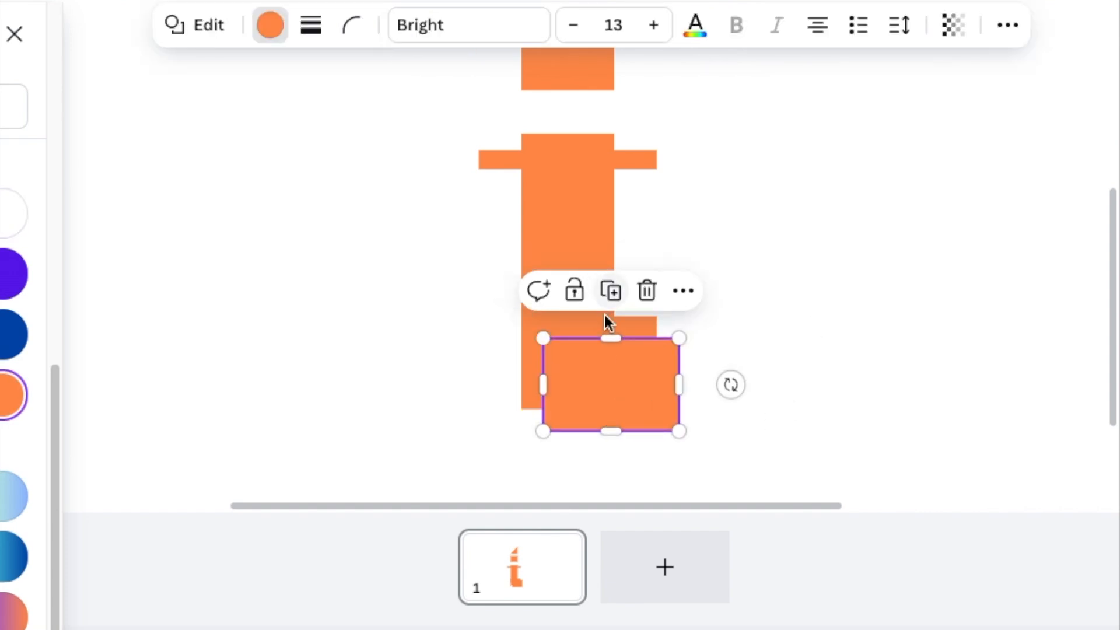
{"action": "left_click", "coordinate": [8, 215]}
{"action": "left_click_drag", "start_coordinate": [731, 384], "coordinate": [725, 331]}
{"action": "left_click_drag", "start_coordinate": [582, 390], "coordinate": [575, 430]}
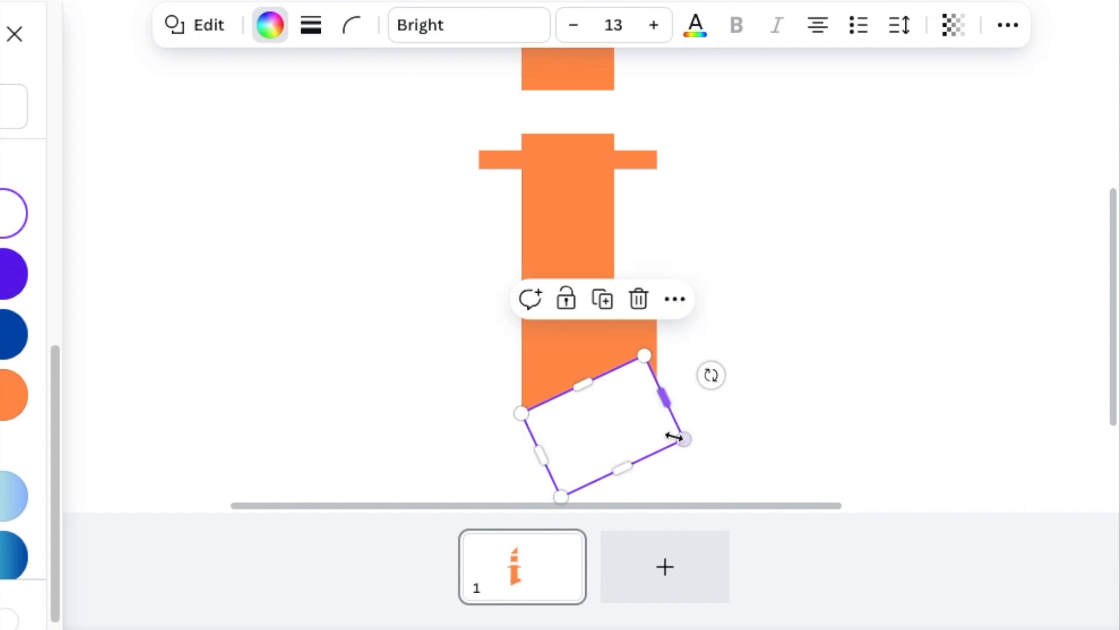
- Adjust the tilted white block's size, angle and position to cut the foot diagonally from lower-left to upper-right corner
{"action": "left_click_drag", "start_coordinate": [627, 467], "coordinate": [623, 460]}
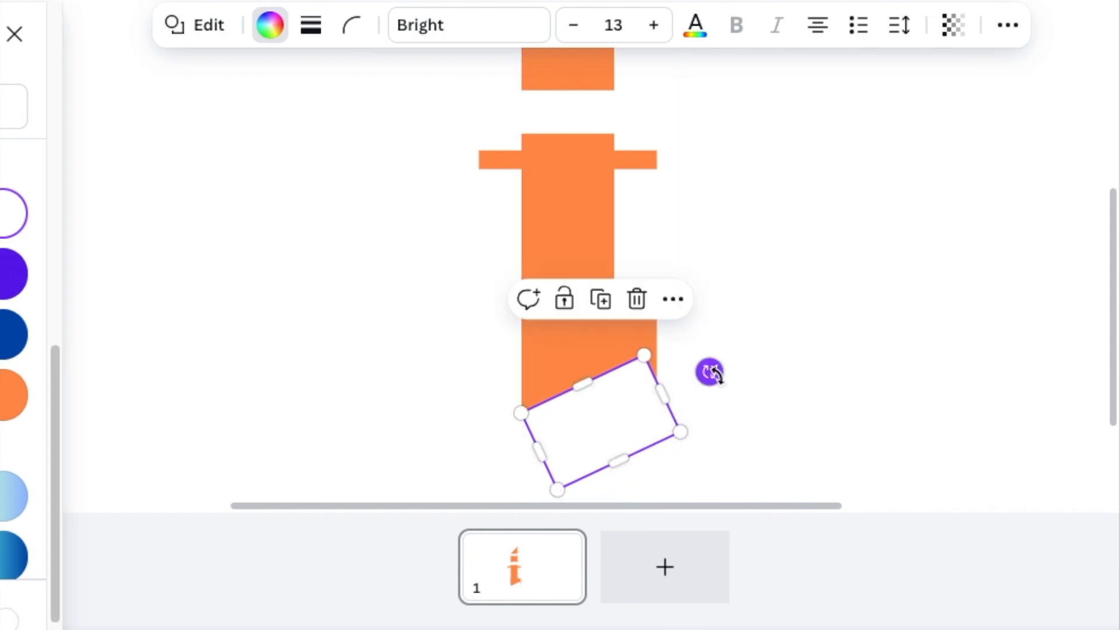
{"action": "left_click_drag", "start_coordinate": [712, 372], "coordinate": [706, 358]}
{"action": "left_click_drag", "start_coordinate": [600, 421], "coordinate": [607, 393]}
{"action": "left_click_drag", "start_coordinate": [656, 325], "coordinate": [691, 354]}
{"action": "left_click", "coordinate": [747, 458]}
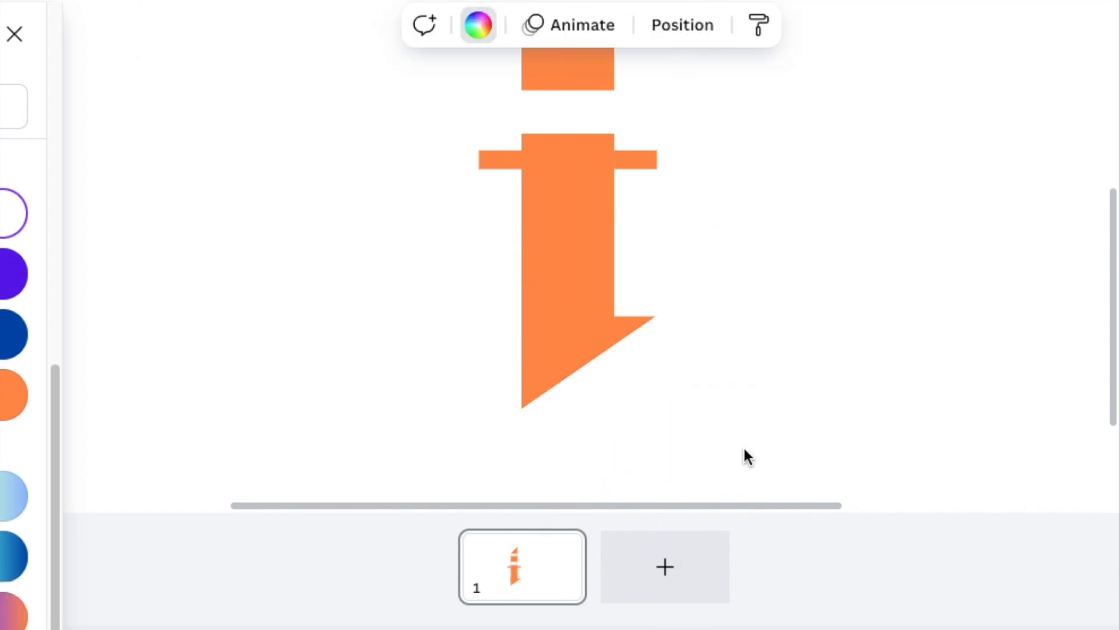
- Recolour the tall bar, crossbar and chopped foot blue, and select these pieces together
{"action": "scroll", "coordinate": [744, 450], "scroll_direction": "right", "scroll_amount": 1}
{"action": "left_click", "coordinate": [736, 628]}
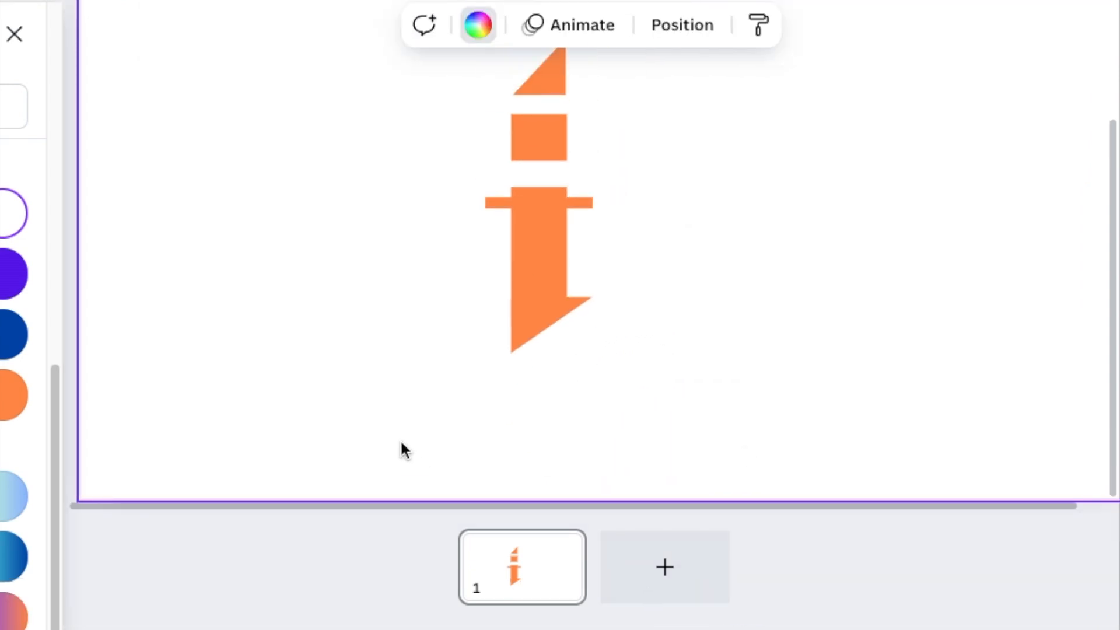
{"action": "left_click_drag", "start_coordinate": [467, 272], "coordinate": [515, 264]}
{"action": "left_click", "coordinate": [269, 26]}
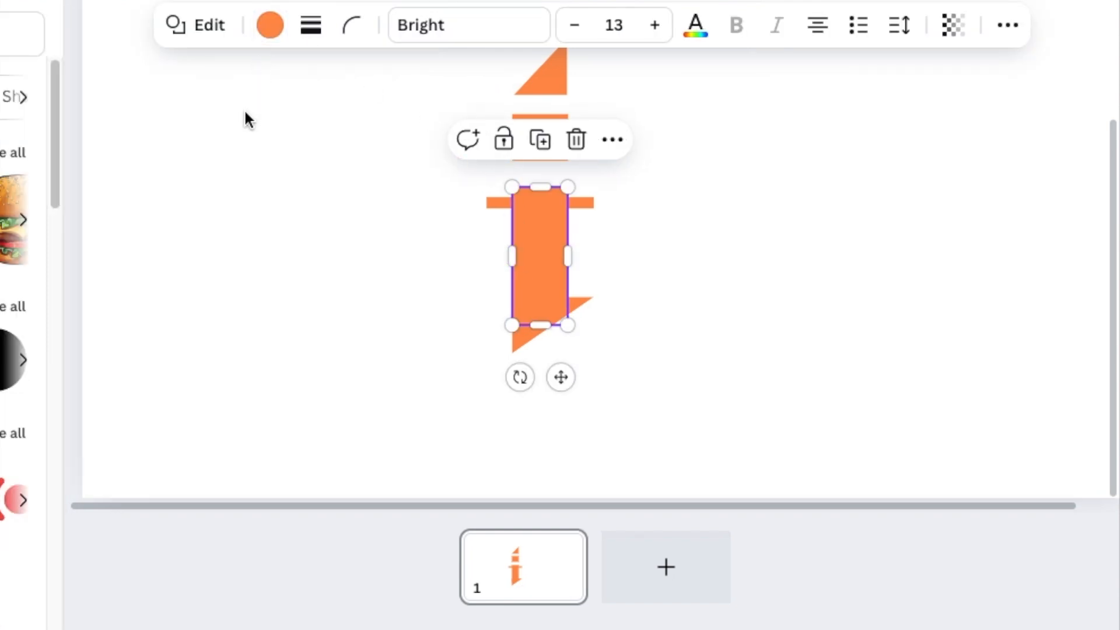
{"action": "left_click", "coordinate": [270, 42]}
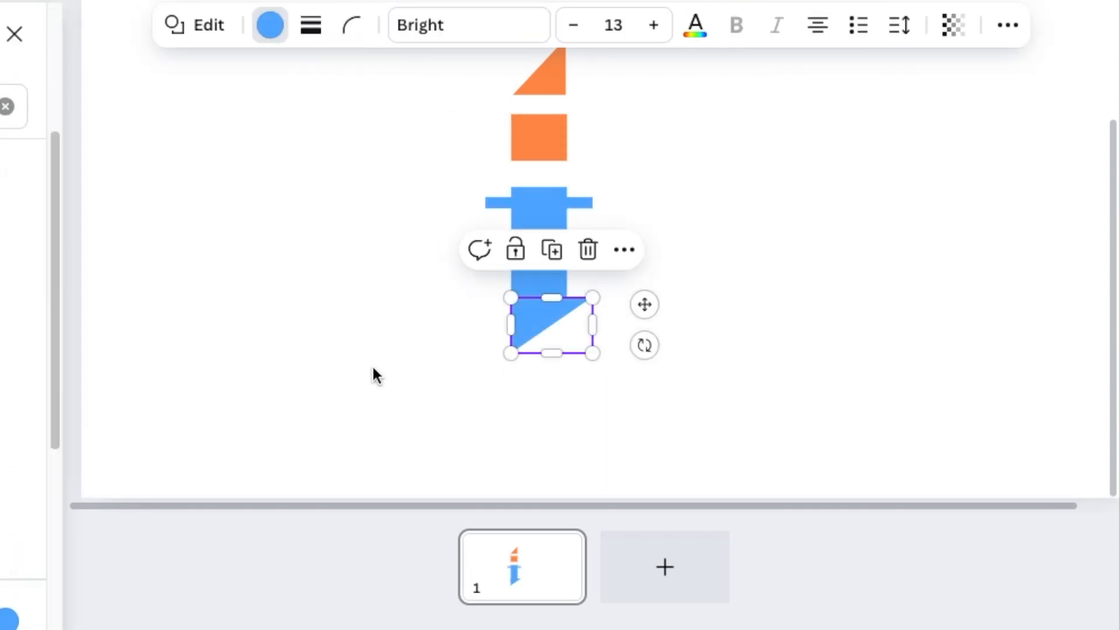
{"action": "left_click", "coordinate": [373, 375]}
{"action": "scroll", "coordinate": [357, 226], "scroll_direction": "up", "scroll_amount": 1}
{"action": "left_click_drag", "start_coordinate": [363, 212], "coordinate": [630, 426]}
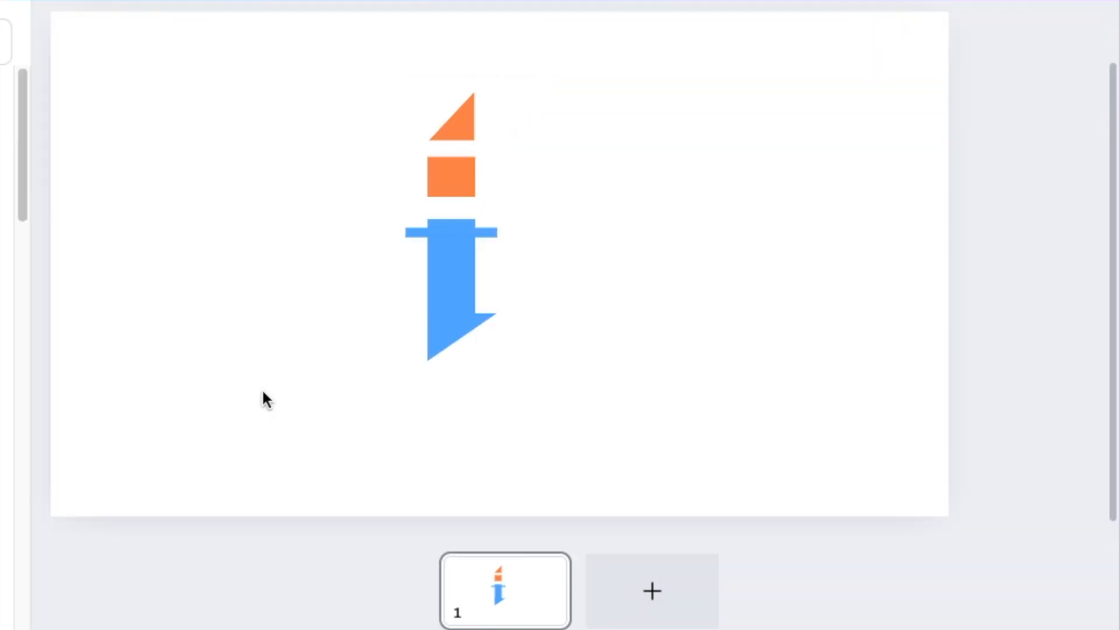
- Add an orange square to the right of the blue bar, with its upper edge level with the bar's
{"action": "key", "text": "r"}
{"action": "left_click_drag", "start_coordinate": [485, 294], "coordinate": [591, 323]}
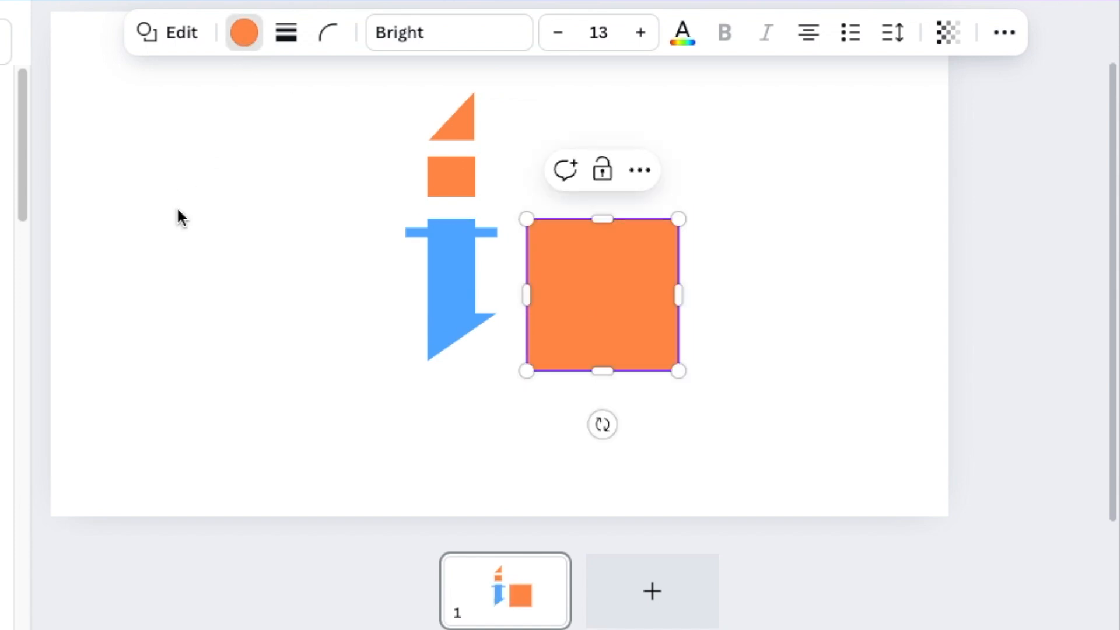
- Recolour the orange square yellow and shrink it into a smaller block beside the lower part of the blue letter
{"action": "left_click_drag", "start_coordinate": [21, 205], "coordinate": [22, 179]}
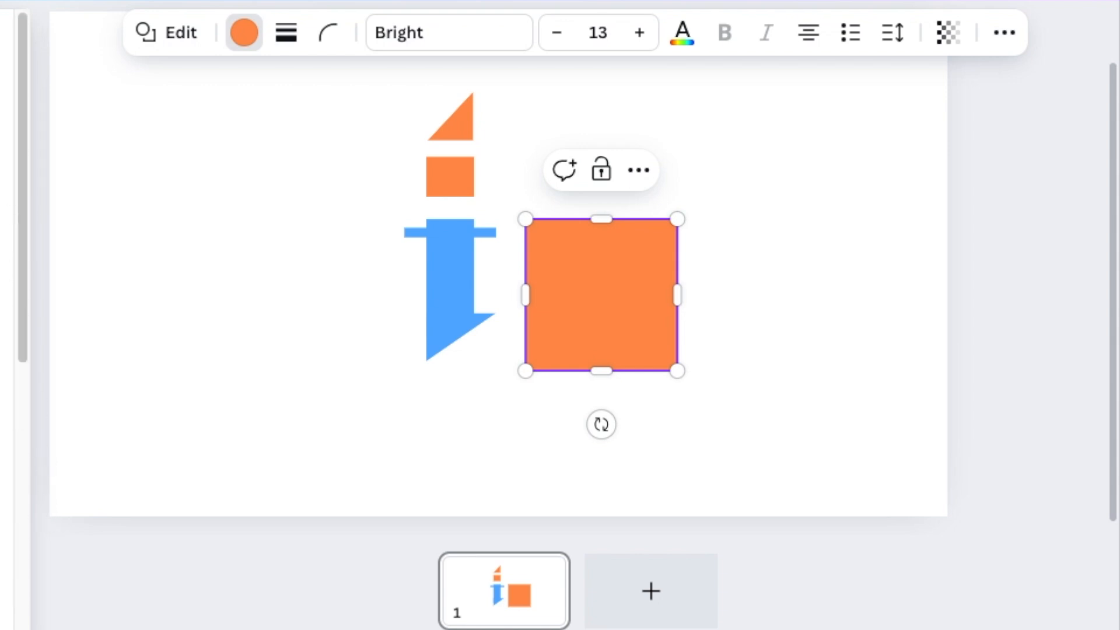
{"action": "left_click", "coordinate": [772, 310]}
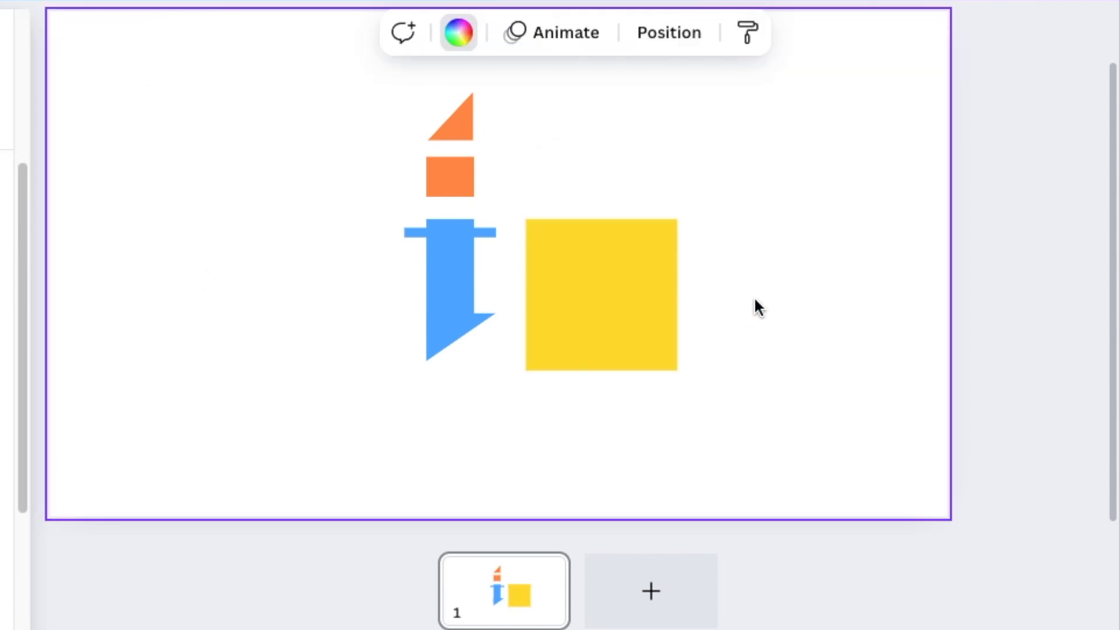
{"action": "left_click", "coordinate": [627, 284]}
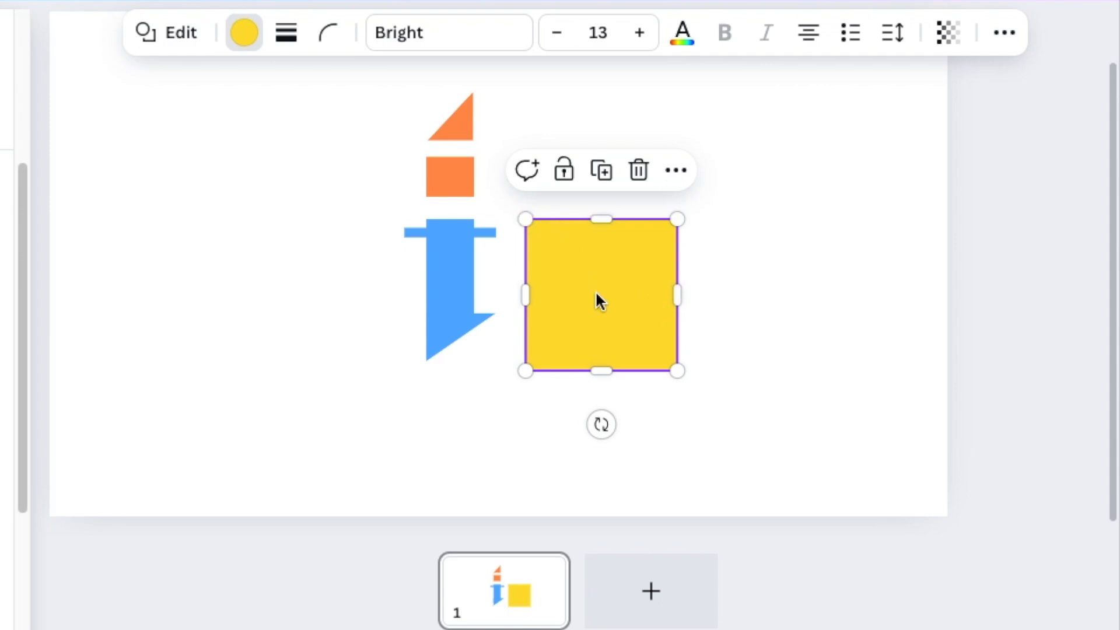
{"action": "left_click_drag", "start_coordinate": [678, 370], "coordinate": [640, 338]}
{"action": "left_click_drag", "start_coordinate": [586, 255], "coordinate": [580, 273]}
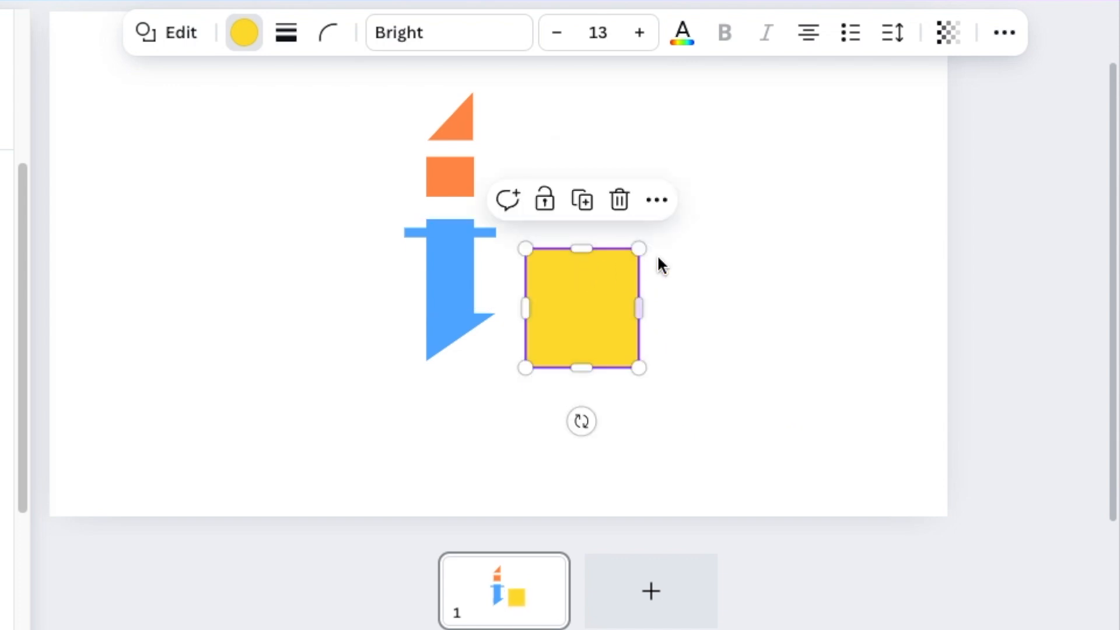
- Duplicate the yellow block, colour the copy white and resize it as an off-centre cut-out so the yellow forms a squared C
{"action": "left_click", "coordinate": [584, 207]}
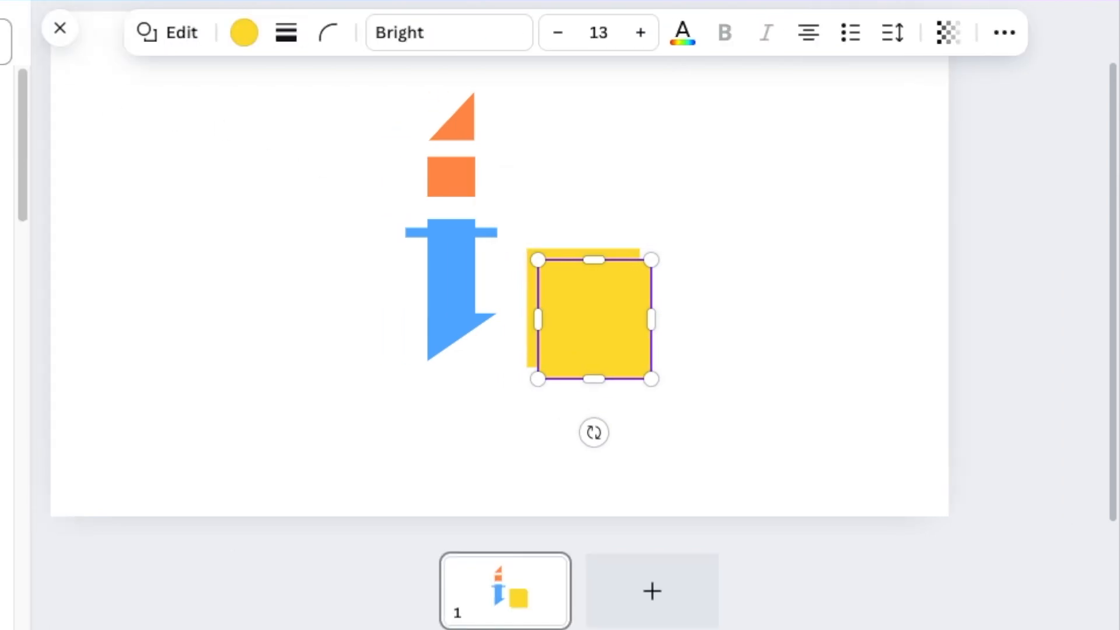
{"action": "left_click", "coordinate": [244, 36]}
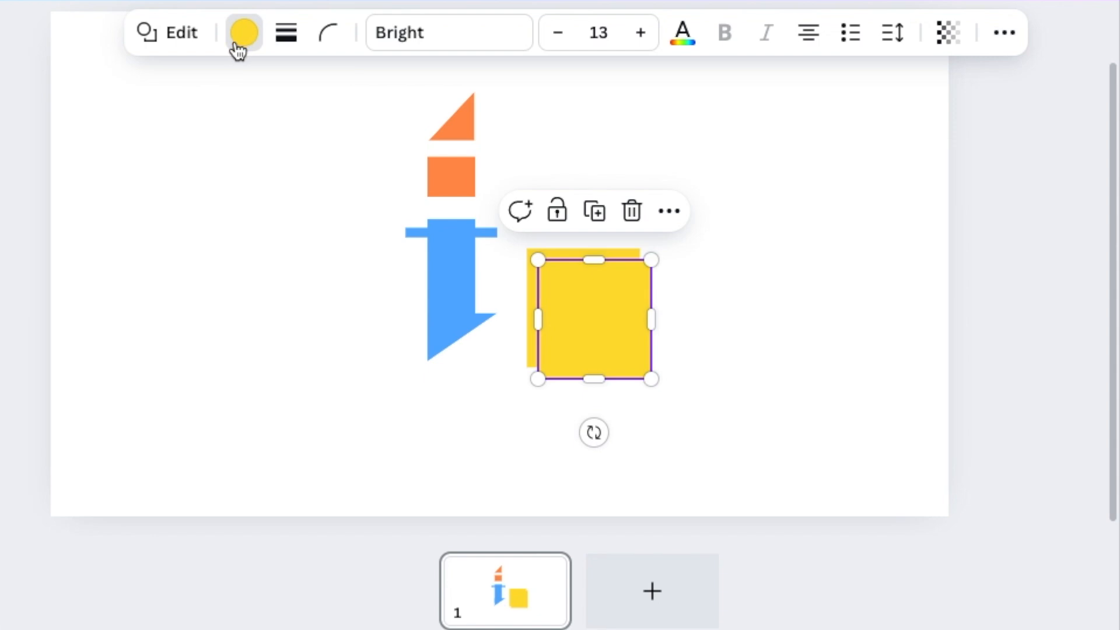
{"action": "left_click_drag", "start_coordinate": [594, 375], "coordinate": [593, 342]}
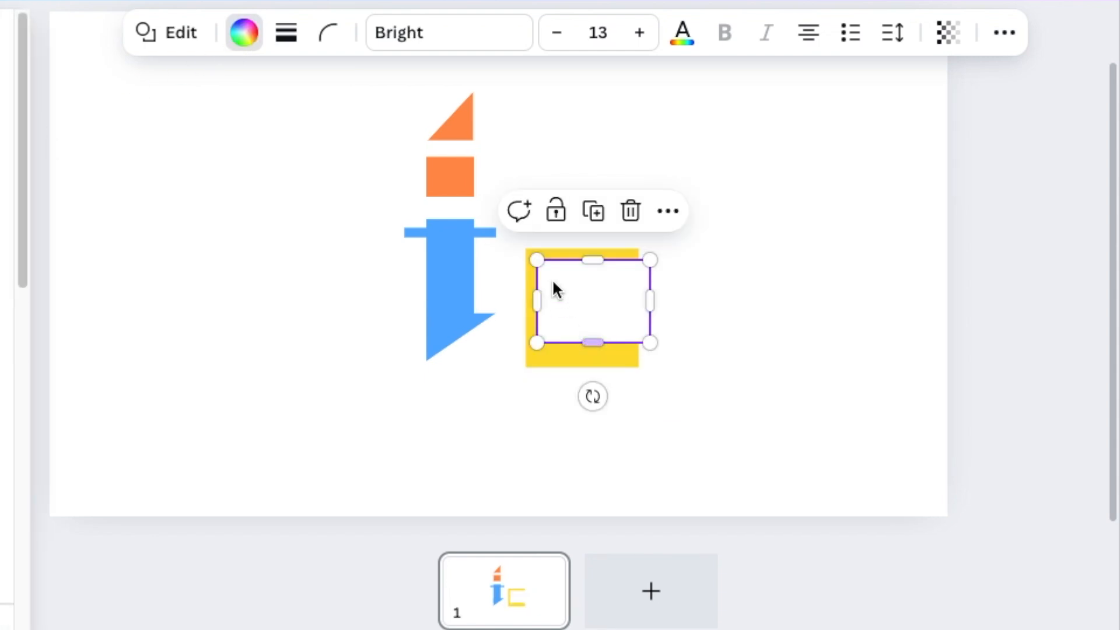
{"action": "left_click_drag", "start_coordinate": [594, 264], "coordinate": [598, 281]}
{"action": "left_click_drag", "start_coordinate": [545, 310], "coordinate": [555, 308]}
{"action": "left_click", "coordinate": [723, 411]}
- Duplicate the white cut-out, shrink the copy and tilt it over the C's upper-left corner to chop it diagonally
{"action": "left_click", "coordinate": [619, 323]}
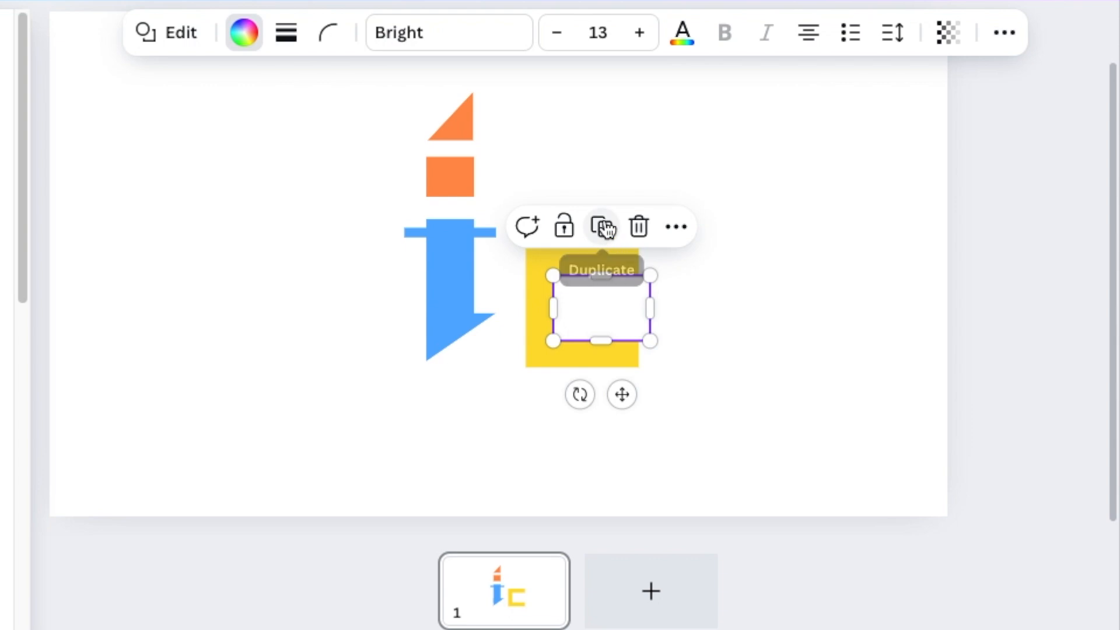
{"action": "left_click", "coordinate": [614, 255]}
{"action": "left_click_drag", "start_coordinate": [627, 323], "coordinate": [605, 188]}
{"action": "left_click_drag", "start_coordinate": [638, 153], "coordinate": [617, 181]}
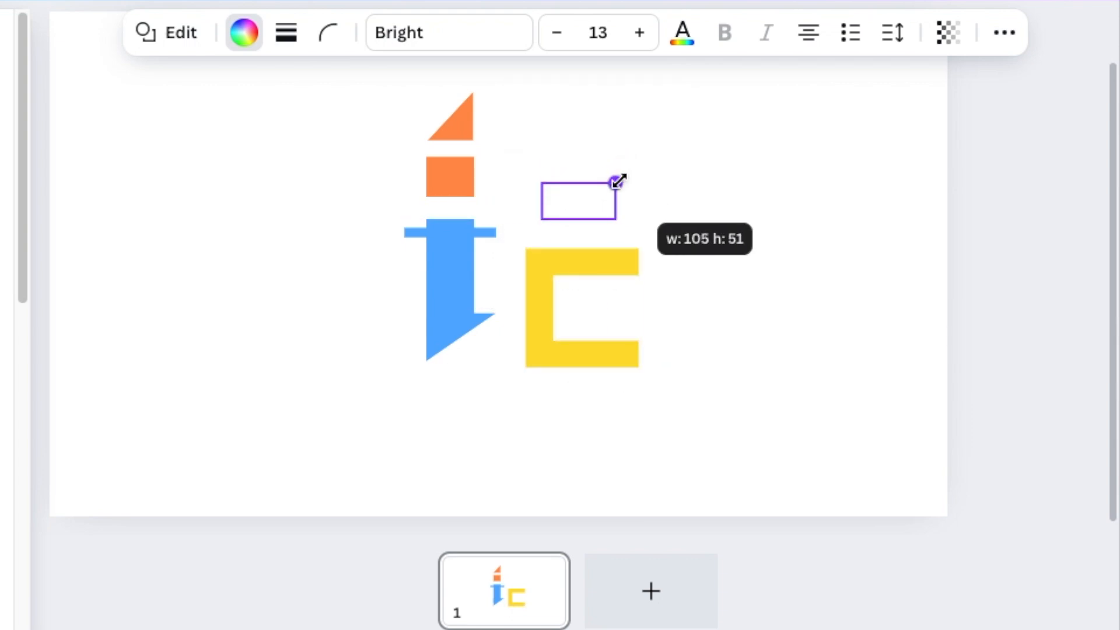
{"action": "left_click_drag", "start_coordinate": [554, 270], "coordinate": [599, 282]}
{"action": "left_click", "coordinate": [773, 384]}
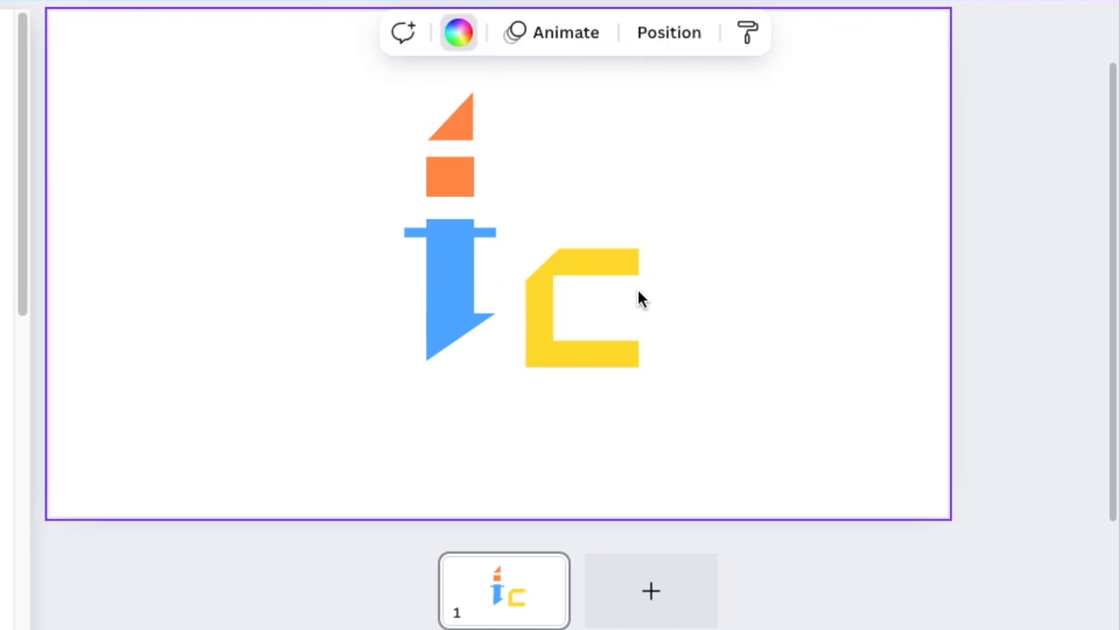
- Duplicate the tilted white block, place the copy over the end of the C's upper arm and nudge it upward to cut diagonally
{"action": "left_click", "coordinate": [535, 252]}
{"action": "left_click", "coordinate": [532, 157]}
{"action": "left_click_drag", "start_coordinate": [601, 303], "coordinate": [700, 309]}
{"action": "left_click", "coordinate": [779, 346]}
{"action": "left_click", "coordinate": [649, 272]}
{"action": "key", "text": "Up"}
{"action": "key", "text": "Up"}
{"action": "key", "text": "Up"}
{"action": "key", "text": "Up"}
{"action": "key", "text": "Up"}
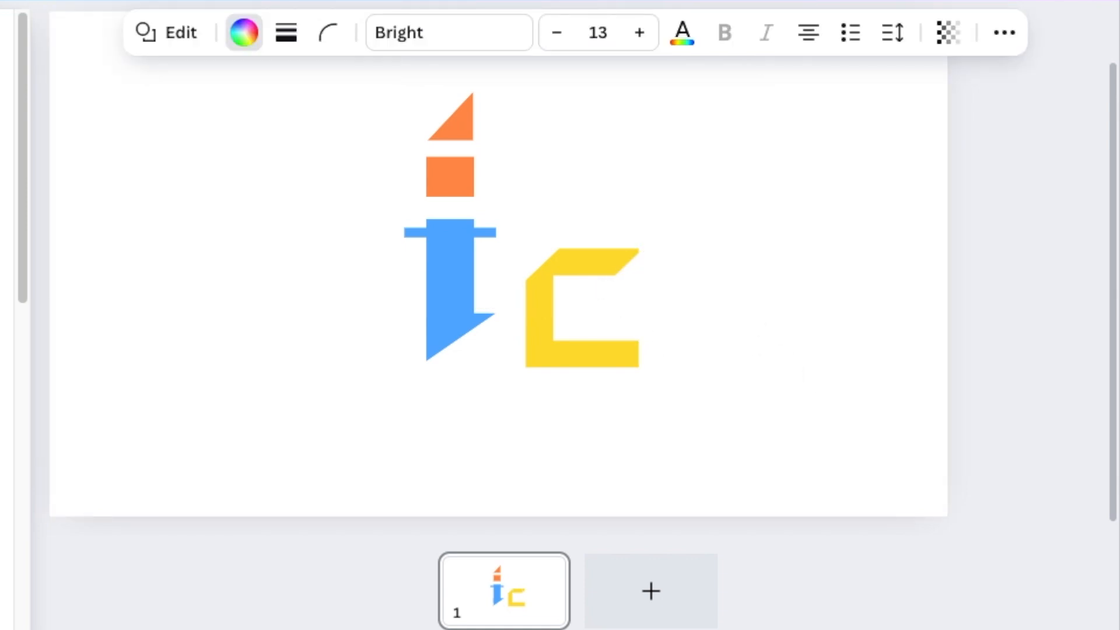
- Duplicate the tilted white block again and place the copy over the end of the C's lower arm
{"action": "left_click", "coordinate": [640, 175]}
{"action": "left_click_drag", "start_coordinate": [711, 315], "coordinate": [697, 393]}
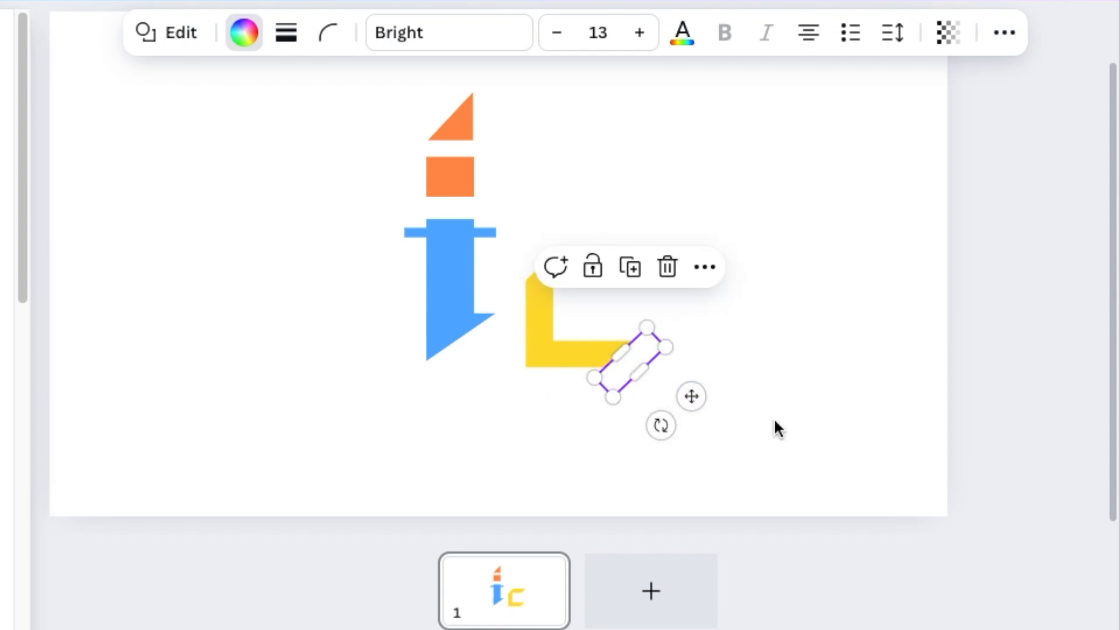
{"action": "key", "text": "Delete"}
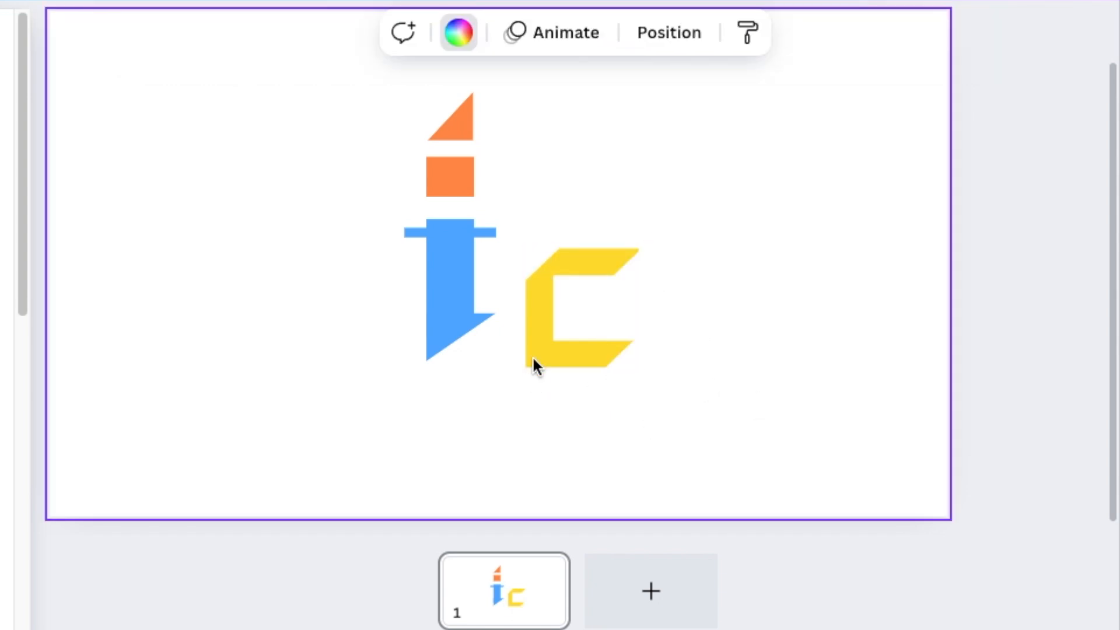
- Group all the pieces of the C, move it closer to the blue letter and shift the orange and blue pieces slightly down
{"action": "left_click_drag", "start_coordinate": [717, 455], "coordinate": [530, 234]}
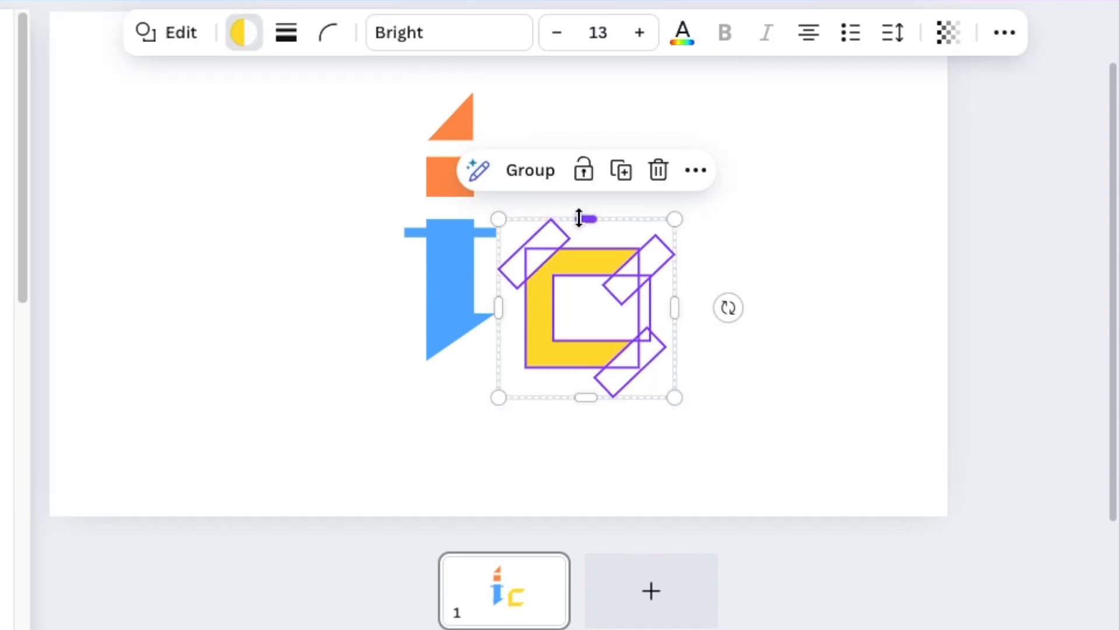
{"action": "left_click", "coordinate": [529, 171]}
{"action": "left_click_drag", "start_coordinate": [609, 310], "coordinate": [600, 297]}
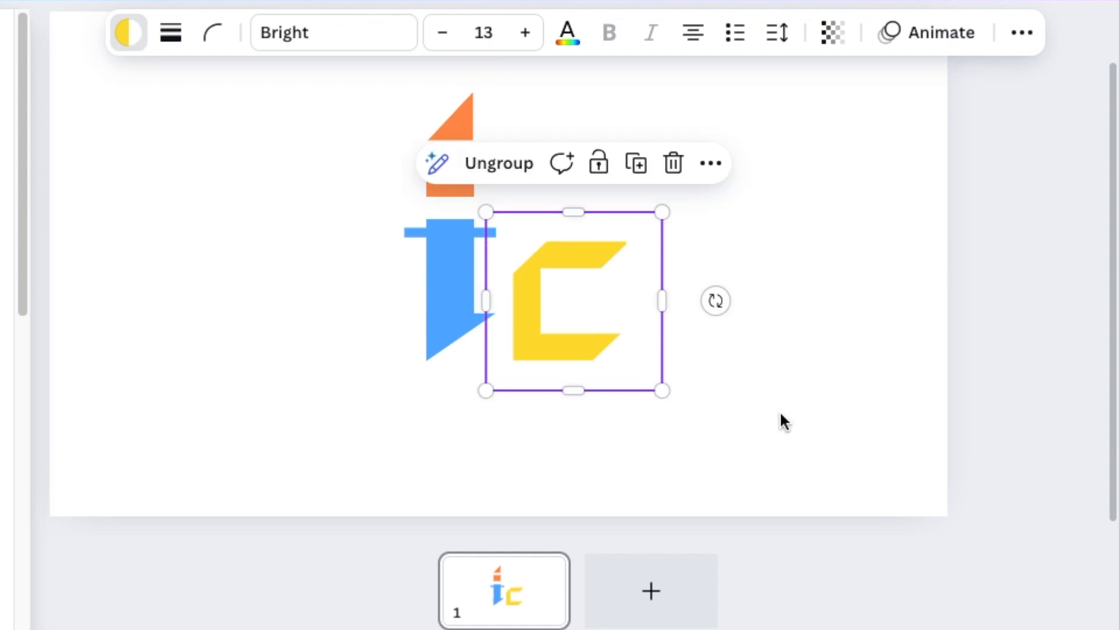
{"action": "left_click", "coordinate": [781, 416]}
{"action": "left_click_drag", "start_coordinate": [334, 138], "coordinate": [487, 304]}
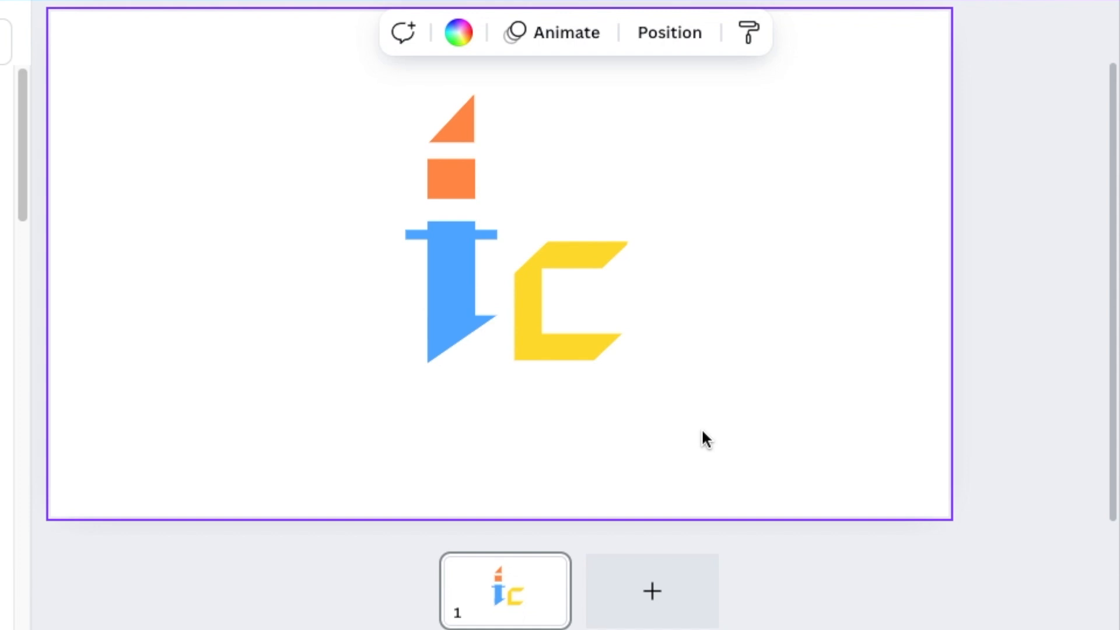
- Add the text "Info Tech Corp" below the logo in Squarish Sans, size 45.9, with the words coloured orange, blue and yellow
{"action": "key", "text": "t"}
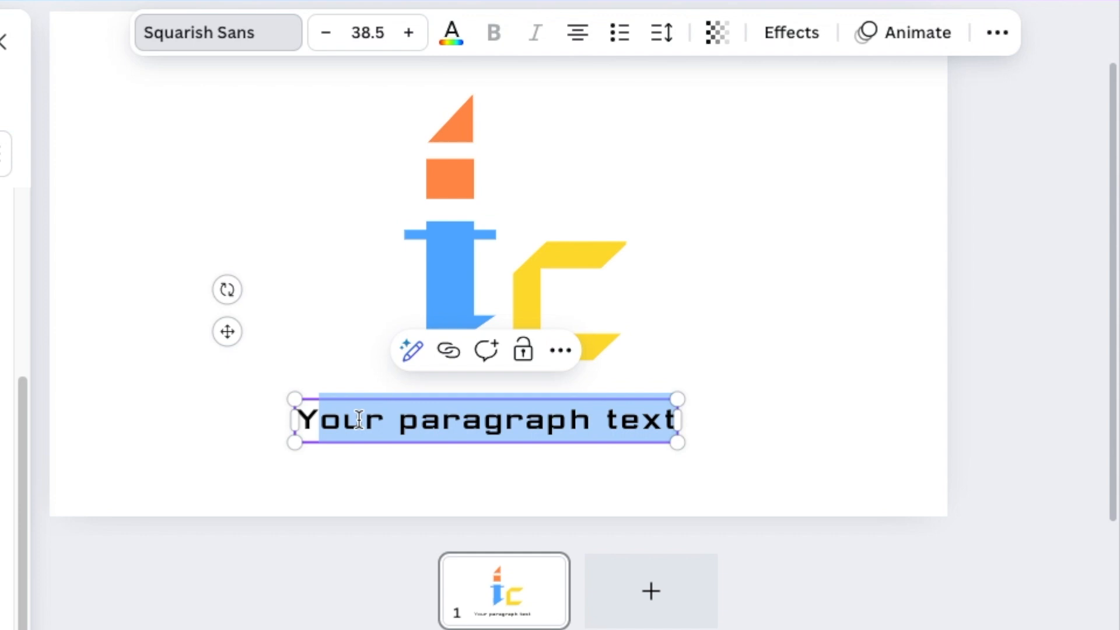
{"action": "type", "text": "Info tech Corp"}
{"action": "left_click_drag", "start_coordinate": [430, 420], "coordinate": [517, 420]}
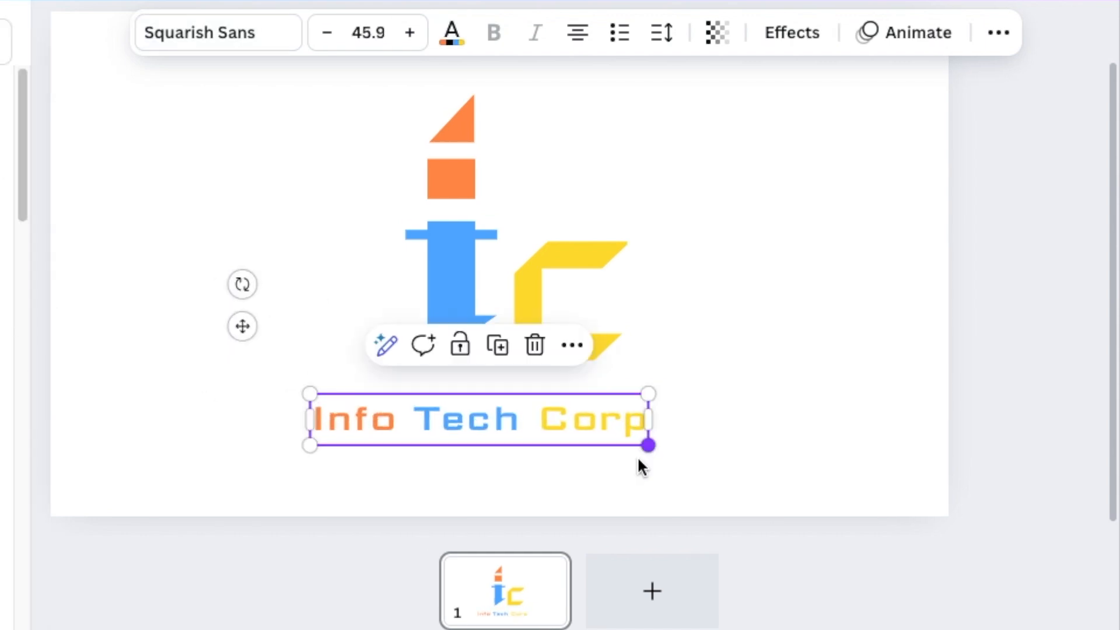
{"action": "left_click", "coordinate": [641, 466]}
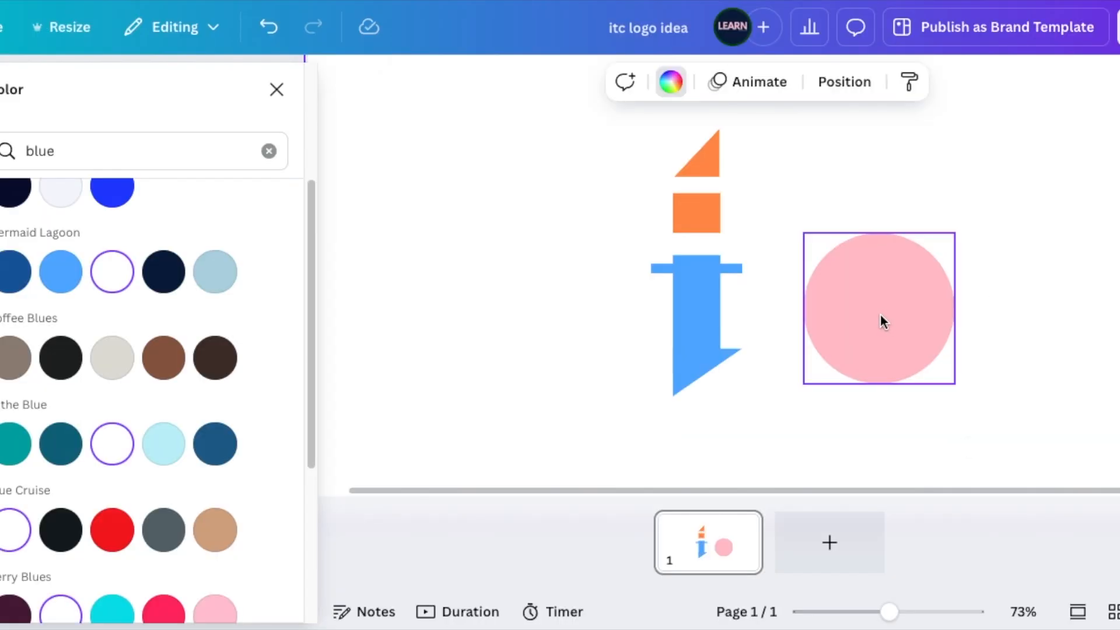
- Move the pink circle beside the blue letter, shrink it and recolour it yellow
{"action": "left_click", "coordinate": [871, 326]}
{"action": "left_click_drag", "start_coordinate": [871, 326], "coordinate": [840, 331]}
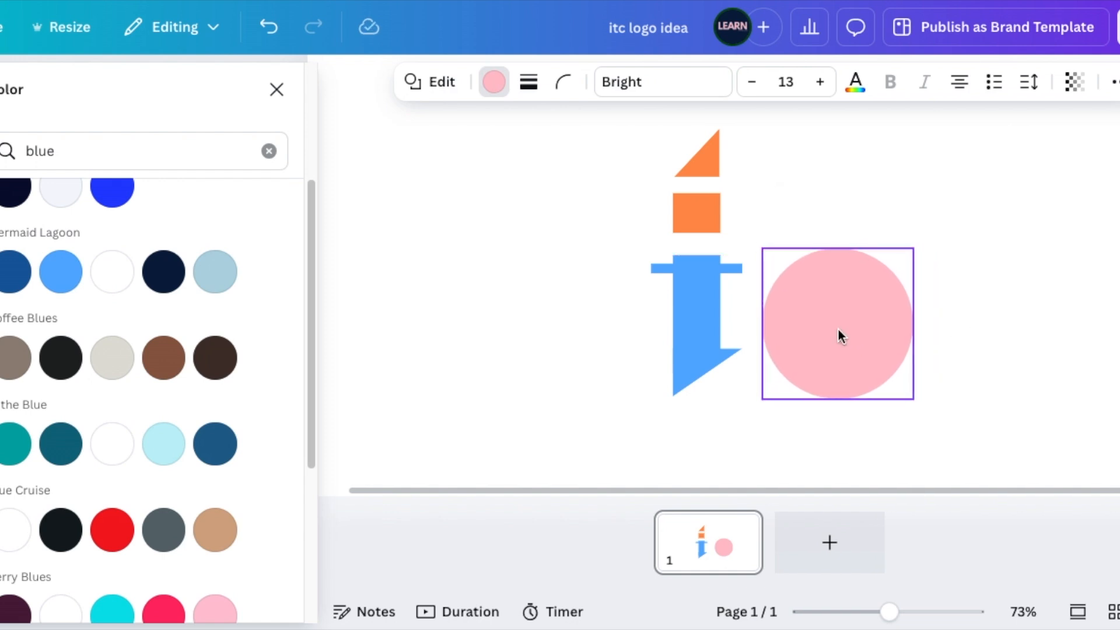
{"action": "left_click_drag", "start_coordinate": [829, 250], "coordinate": [828, 269]}
{"action": "left_click_drag", "start_coordinate": [914, 334], "coordinate": [872, 334]}
{"action": "triple_click", "coordinate": [175, 151]}
{"action": "type", "text": "yellow"}
{"action": "left_click", "coordinate": [9, 358]}
- Duplicate the yellow circle, colour the copy white and resize and position it inside the original to leave a yellow ring
{"action": "key", "text": "super+d"}
{"action": "left_click", "coordinate": [494, 83]}
{"action": "left_click_drag", "start_coordinate": [825, 355], "coordinate": [786, 345]}
{"action": "left_click", "coordinate": [15, 302]}
{"action": "left_click_drag", "start_coordinate": [862, 293], "coordinate": [854, 303]}
{"action": "left_click_drag", "start_coordinate": [901, 411], "coordinate": [776, 292]}
{"action": "left_click_drag", "start_coordinate": [873, 344], "coordinate": [855, 345]}
- Add a white rectangle, shrink it and place it over the ring's right side to open the ring into a C
{"action": "key", "text": "r"}
{"action": "left_click_drag", "start_coordinate": [756, 269], "coordinate": [979, 313]}
{"action": "left_click", "coordinate": [493, 82]}
{"action": "left_click", "coordinate": [61, 302]}
{"action": "left_click_drag", "start_coordinate": [1055, 238], "coordinate": [966, 348]}
{"action": "left_click_drag", "start_coordinate": [939, 367], "coordinate": [850, 345]}
- Fine-tune the position of the white shapes that cut the round yellow C
{"action": "left_click", "coordinate": [884, 354]}
{"action": "left_click", "coordinate": [829, 374]}
{"action": "left_click_drag", "start_coordinate": [889, 612], "coordinate": [960, 615]}
{"action": "scroll", "coordinate": [780, 285], "scroll_direction": "down", "scroll_amount": 5}
{"action": "left_click_drag", "start_coordinate": [781, 284], "coordinate": [780, 285]}
{"action": "left_click", "coordinate": [655, 188]}
{"action": "left_click", "coordinate": [993, 313]}
{"action": "key", "text": "Left"}
{"action": "scroll", "coordinate": [935, 374], "scroll_direction": "down", "scroll_amount": 5}
{"action": "left_click", "coordinate": [935, 374]}
{"action": "scroll", "coordinate": [531, 380], "scroll_direction": "up", "scroll_amount": 1}
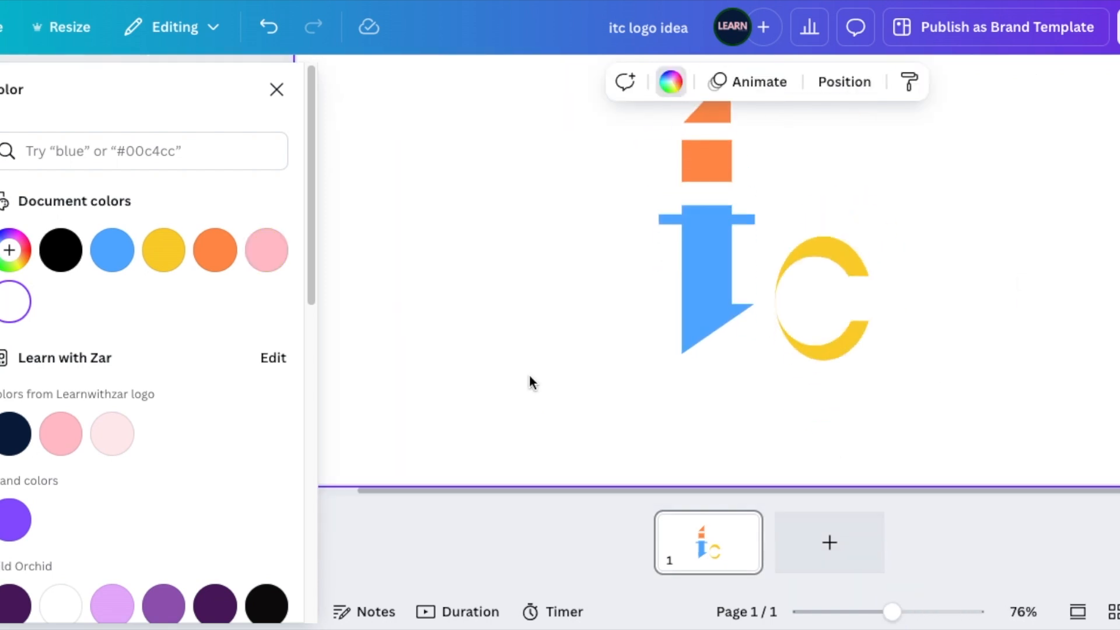
- Add a text box and position it beneath the logo
{"action": "left_click_drag", "start_coordinate": [892, 612], "coordinate": [852, 612]}
{"action": "left_click_drag", "start_coordinate": [671, 298], "coordinate": [620, 337]}
{"action": "left_click", "coordinate": [700, 379]}
{"action": "left_click_drag", "start_coordinate": [853, 611], "coordinate": [864, 612]}
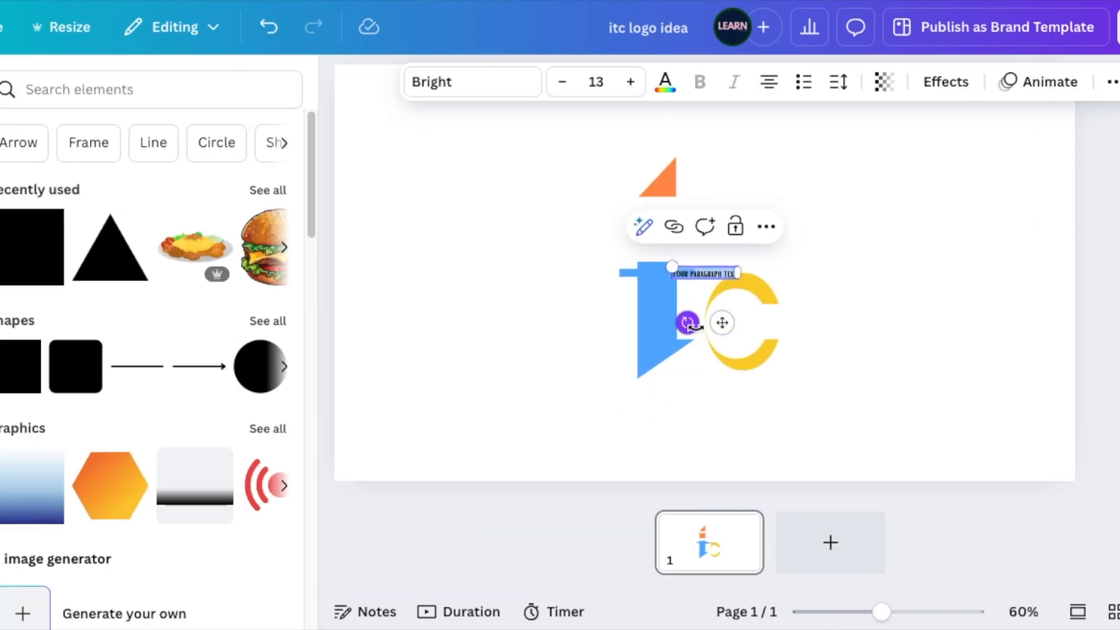
{"action": "left_click_drag", "start_coordinate": [693, 367], "coordinate": [687, 415]}
- Search the fonts for "shado" and apply the Shado font to the text
{"action": "left_click", "coordinate": [475, 82]}
{"action": "type", "text": "shado"}
{"action": "scroll", "coordinate": [207, 357], "scroll_direction": "down", "scroll_amount": 5}
{"action": "scroll", "coordinate": [215, 226], "scroll_direction": "up", "scroll_amount": 10}
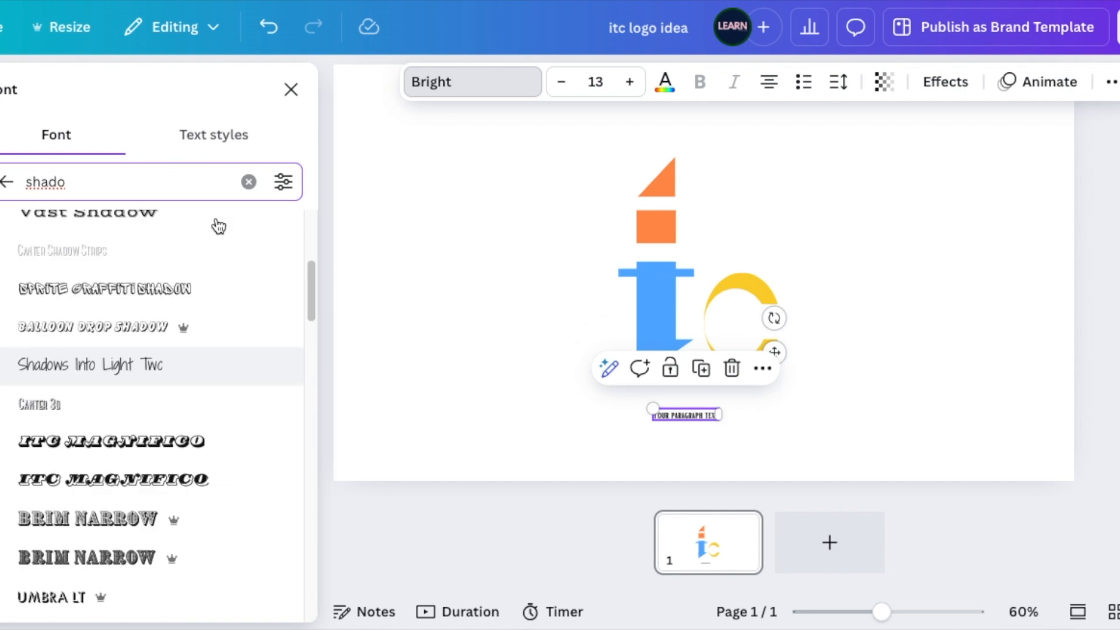
{"action": "key", "text": "BackSpace"}
{"action": "scroll", "coordinate": [304, 379], "scroll_direction": "down", "scroll_amount": 5}
{"action": "scroll", "coordinate": [165, 427], "scroll_direction": "down", "scroll_amount": 10}
{"action": "left_click", "coordinate": [166, 454]}
{"action": "left_click", "coordinate": [142, 587]}
- Enlarge and reposition the text beneath the logo, and move the whole logo up to make room for it
{"action": "left_click_drag", "start_coordinate": [641, 407], "coordinate": [430, 383]}
{"action": "left_click_drag", "start_coordinate": [638, 408], "coordinate": [744, 426]}
{"action": "left_click_drag", "start_coordinate": [525, 134], "coordinate": [784, 362]}
{"action": "left_click_drag", "start_coordinate": [783, 338], "coordinate": [792, 311]}
- Replace the placeholder text with "info tech corp" and enlarge it to size 69.4 beneath the logo
{"action": "double_click", "coordinate": [775, 403]}
{"action": "left_click_drag", "start_coordinate": [767, 422], "coordinate": [712, 395]}
{"action": "type", "text": "info tech corp"}
{"action": "left_click_drag", "start_coordinate": [591, 376], "coordinate": [520, 360]}
{"action": "left_click_drag", "start_coordinate": [799, 414], "coordinate": [843, 426]}
- Colour "info" orange, "tech" blue and "corp" yellow, and shrink the text slightly below the logo
{"action": "left_click_drag", "start_coordinate": [840, 395], "coordinate": [515, 395]}
{"action": "left_click", "coordinate": [597, 396]}
{"action": "double_click", "coordinate": [597, 396]}
{"action": "left_click", "coordinate": [665, 82]}
{"action": "left_click", "coordinate": [215, 251]}
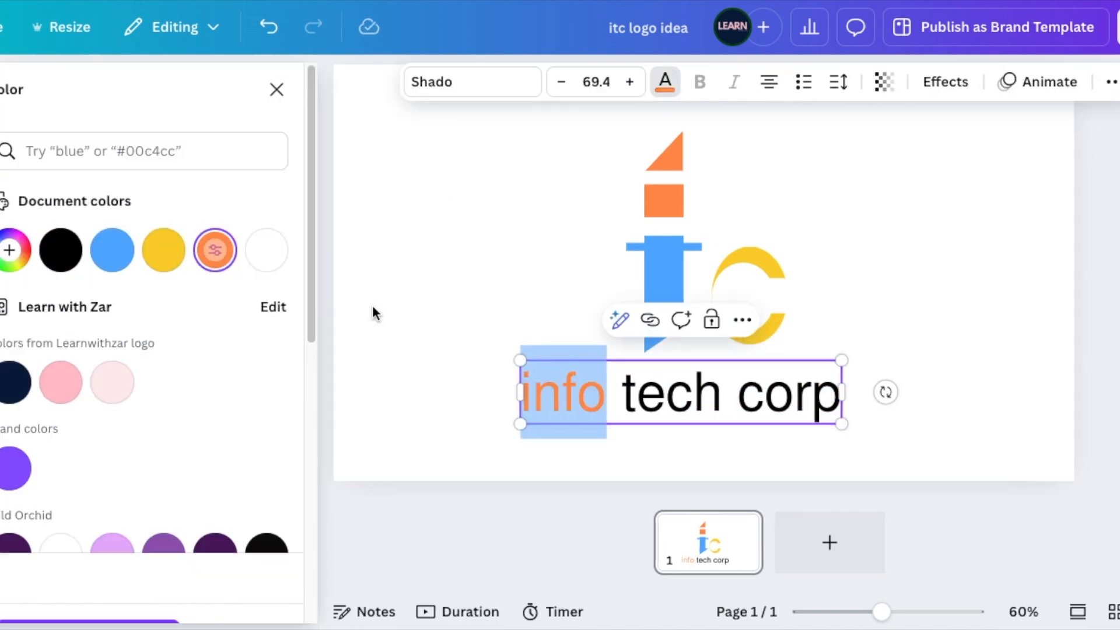
{"action": "double_click", "coordinate": [672, 395]}
{"action": "left_click", "coordinate": [113, 251]}
{"action": "double_click", "coordinate": [788, 395]}
{"action": "left_click", "coordinate": [163, 250]}
{"action": "left_click_drag", "start_coordinate": [680, 392], "coordinate": [683, 382]}
{"action": "left_click_drag", "start_coordinate": [838, 412], "coordinate": [740, 383]}
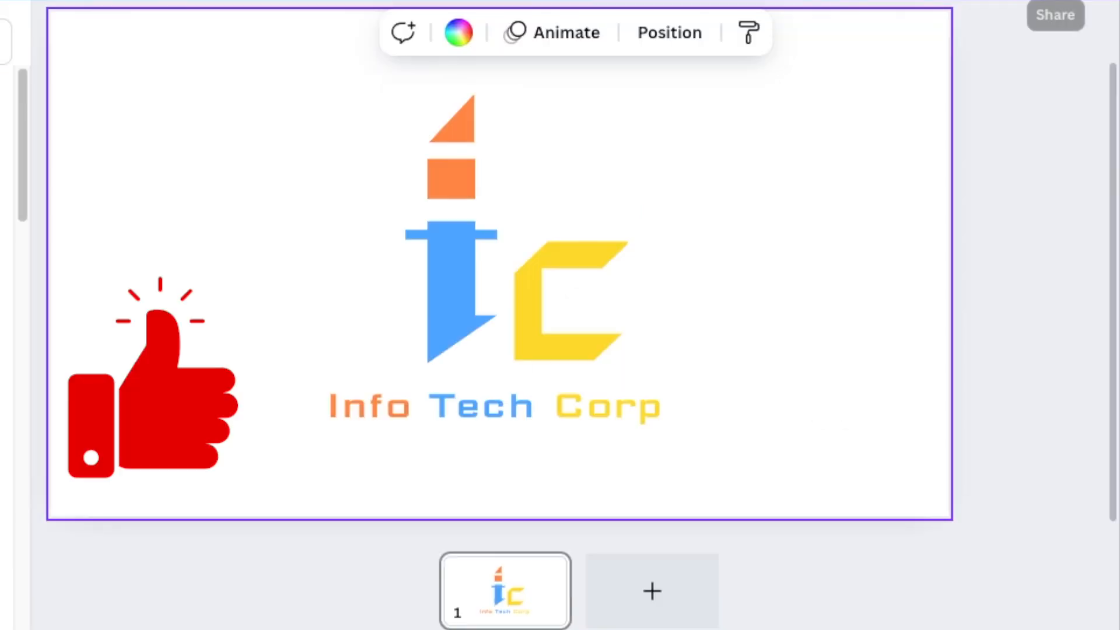
- Download the squared-C logo design as a PNG at size 1 with a transparent background
{"action": "left_click", "coordinate": [1055, 14]}
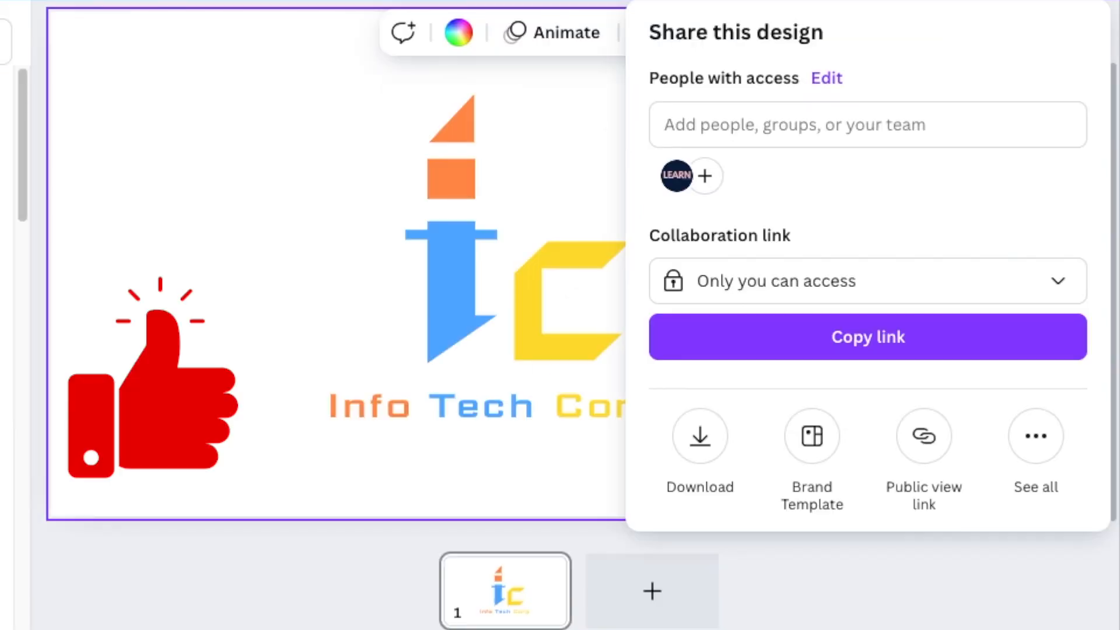
{"action": "left_click", "coordinate": [699, 433]}
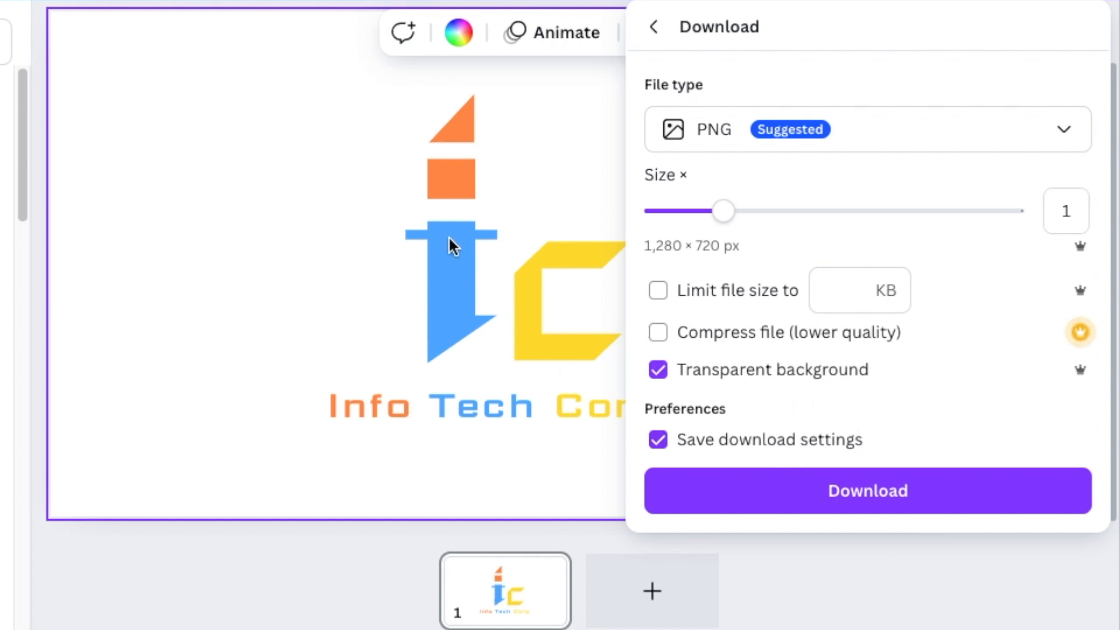
{"action": "left_click", "coordinate": [892, 500]}
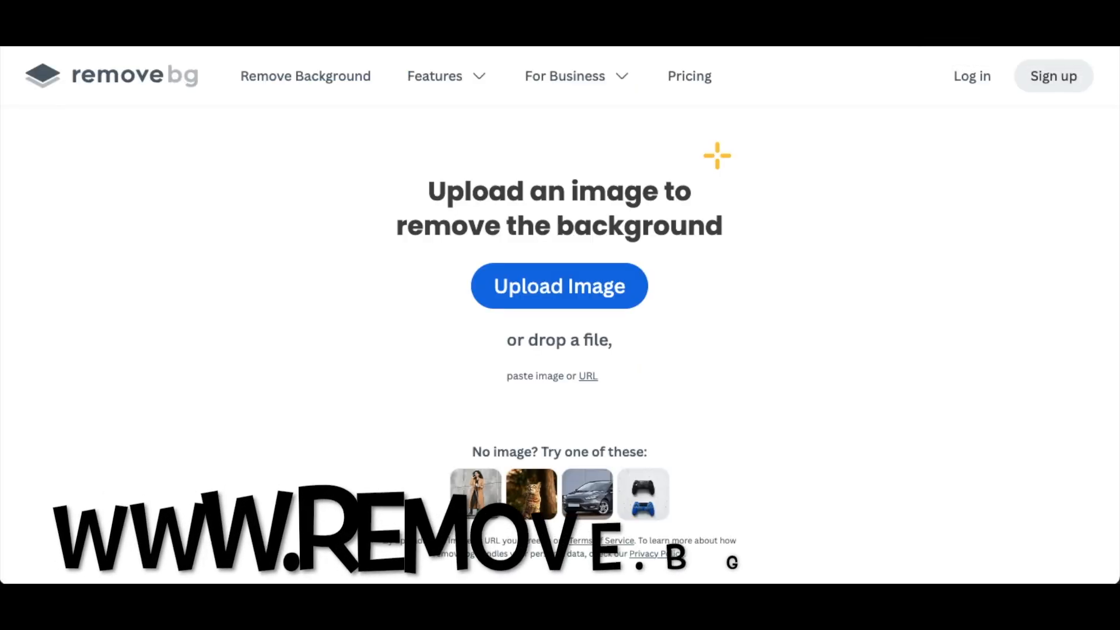
- Upload the logo image to remove.bg and download the version without a background at 666 × 375 px
{"action": "left_click", "coordinate": [902, 44]}
{"action": "left_click_drag", "start_coordinate": [772, 96], "coordinate": [601, 327]}
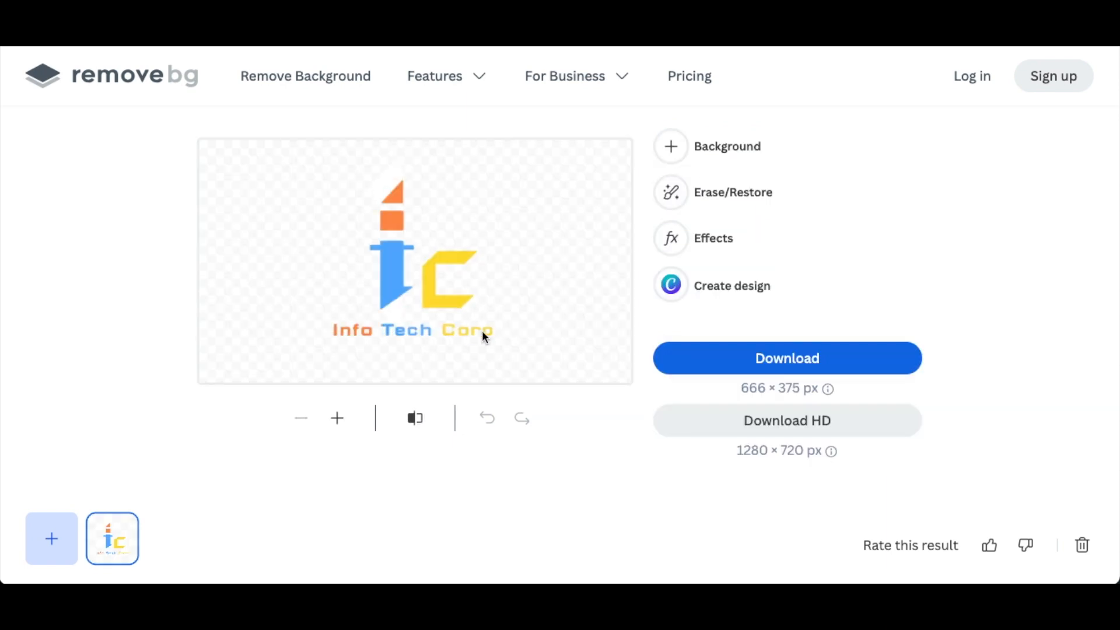
{"action": "left_click", "coordinate": [809, 360]}
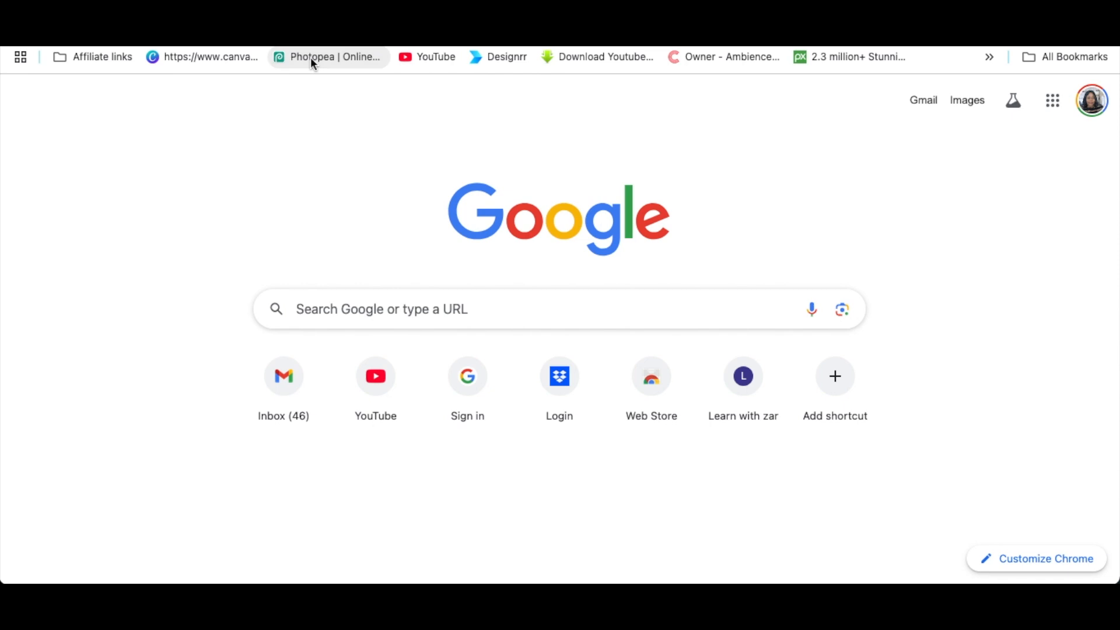
- Switch to Photopea and open the "Logo Mockup on Office Glass" template from its template library
{"action": "left_click", "coordinate": [310, 58]}
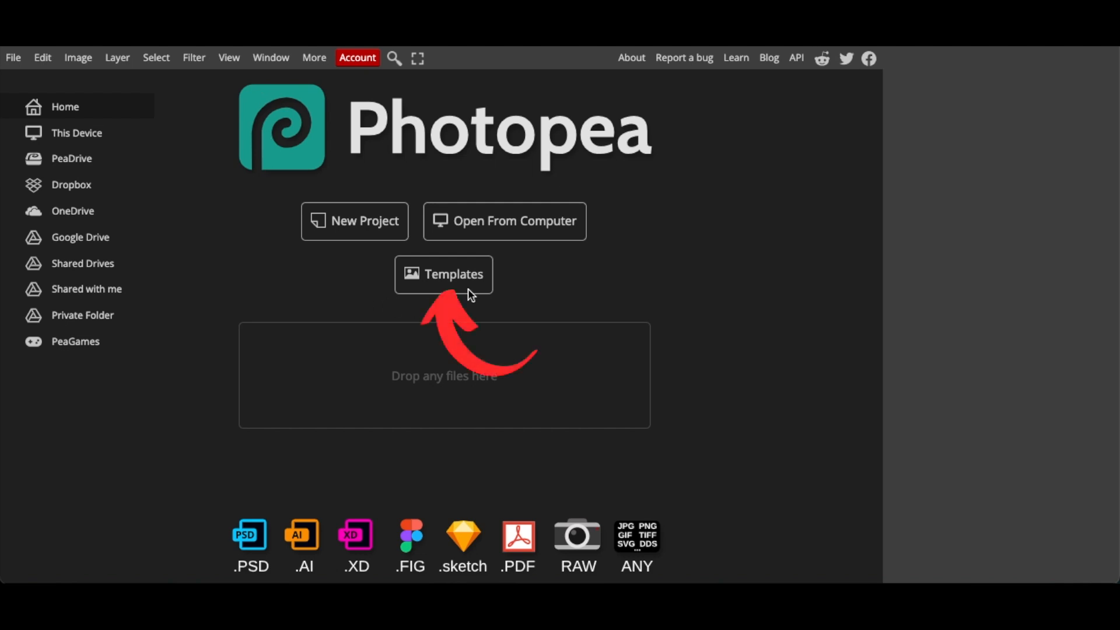
{"action": "left_click", "coordinate": [449, 283]}
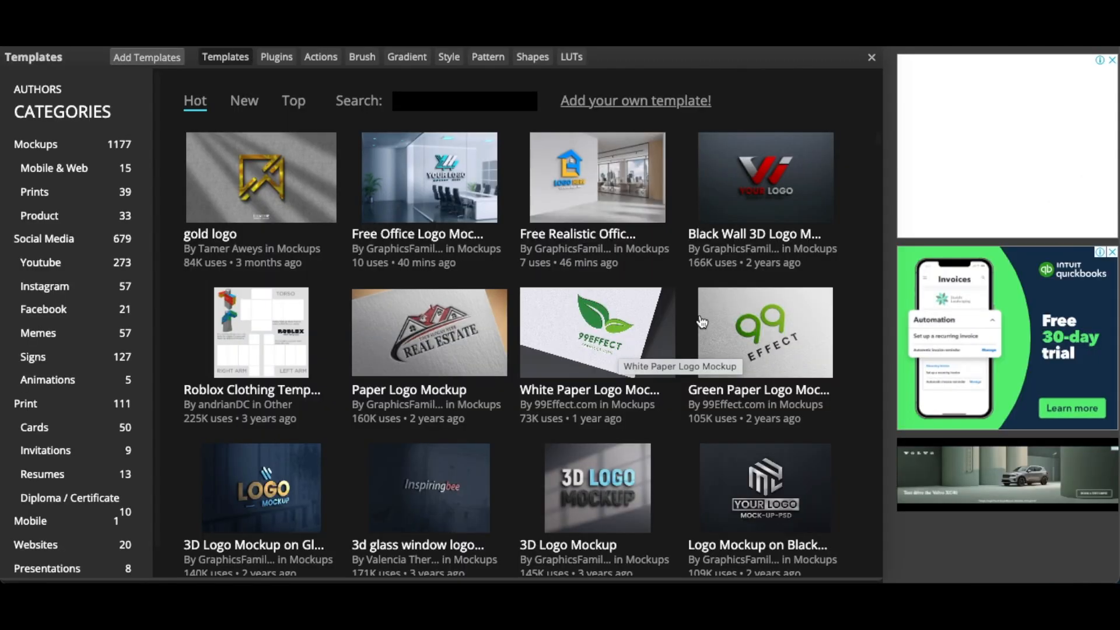
{"action": "scroll", "coordinate": [459, 371], "scroll_direction": "down", "scroll_amount": 1}
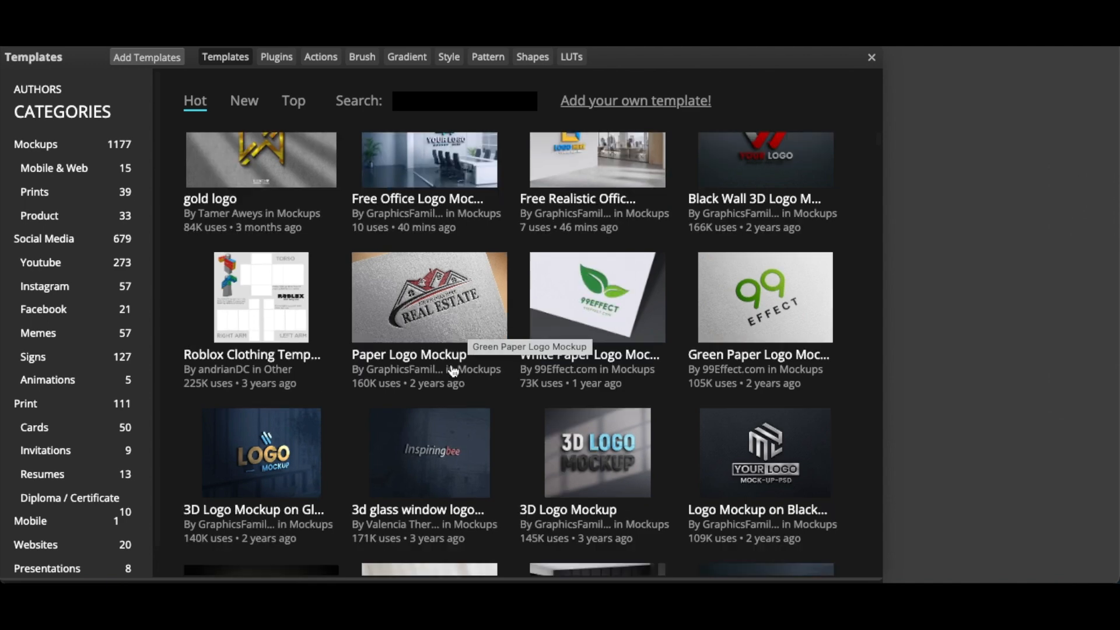
{"action": "scroll", "coordinate": [459, 371], "scroll_direction": "down", "scroll_amount": 1}
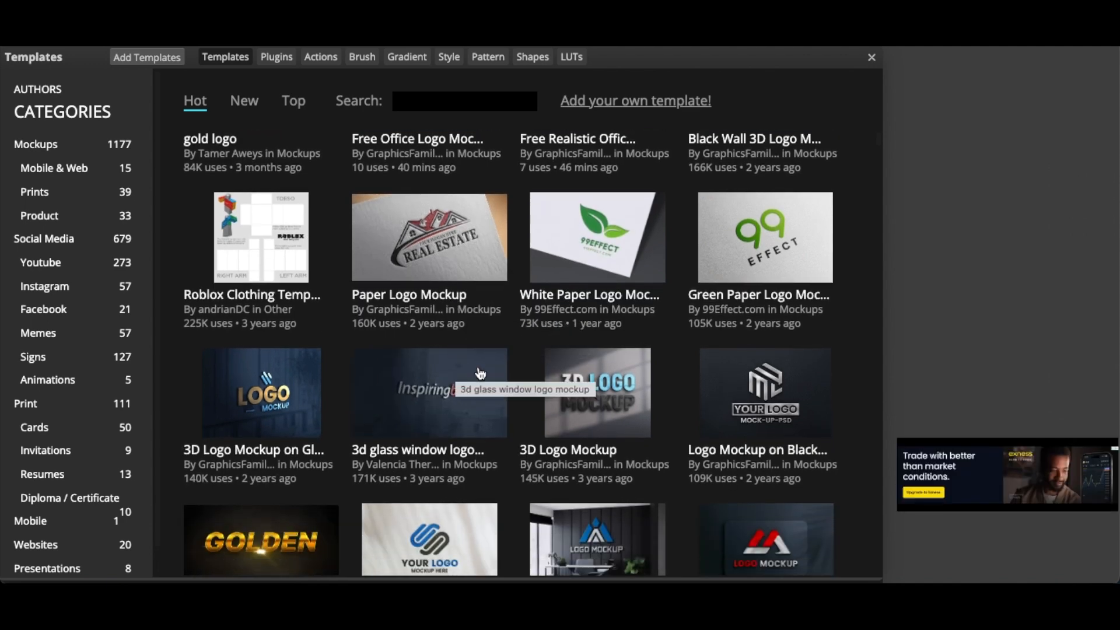
{"action": "scroll", "coordinate": [501, 391], "scroll_direction": "down", "scroll_amount": 10}
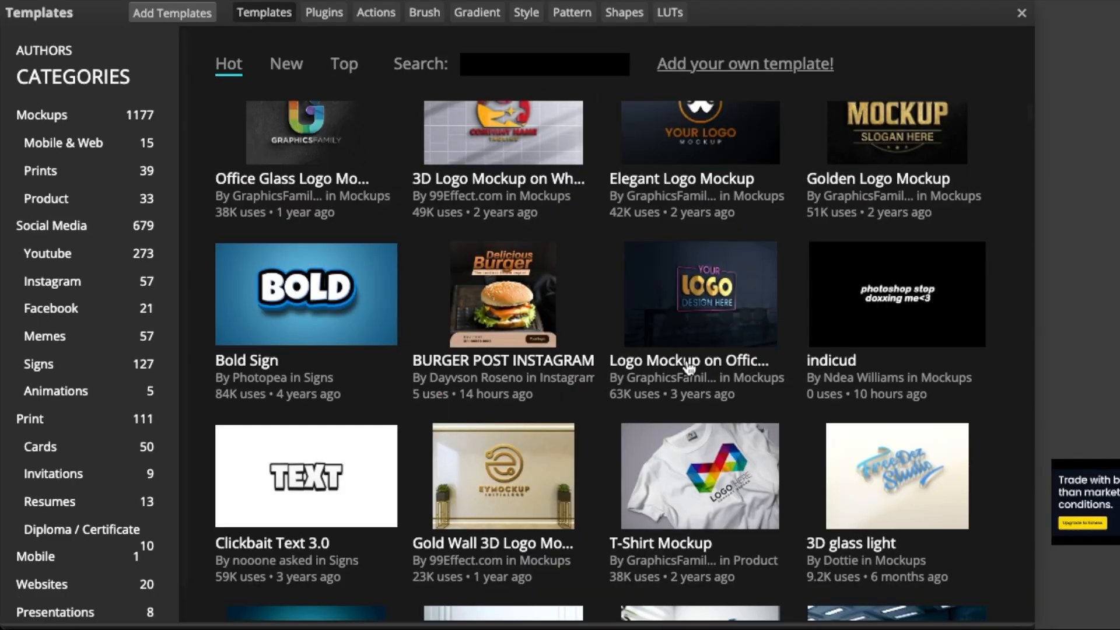
{"action": "left_click", "coordinate": [689, 363]}
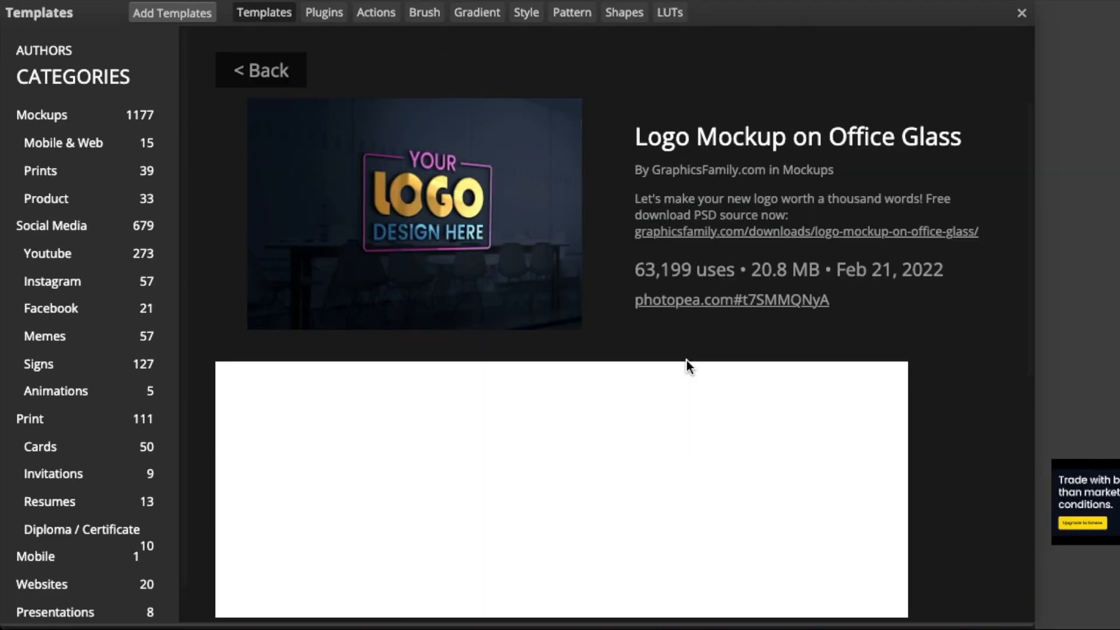
{"action": "left_click", "coordinate": [676, 303]}
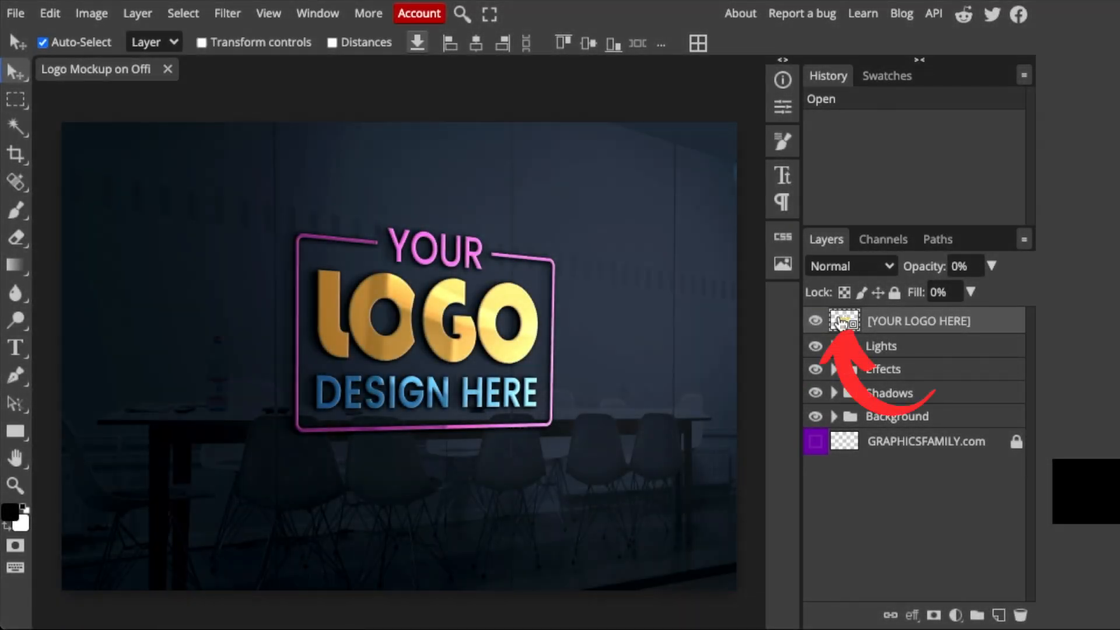
- Hide the placeholder group inside the [YOUR LOGO HERE] smart object and place itc_logo_idea-removebg-preview.png on its canvas
{"action": "double_click", "coordinate": [840, 323]}
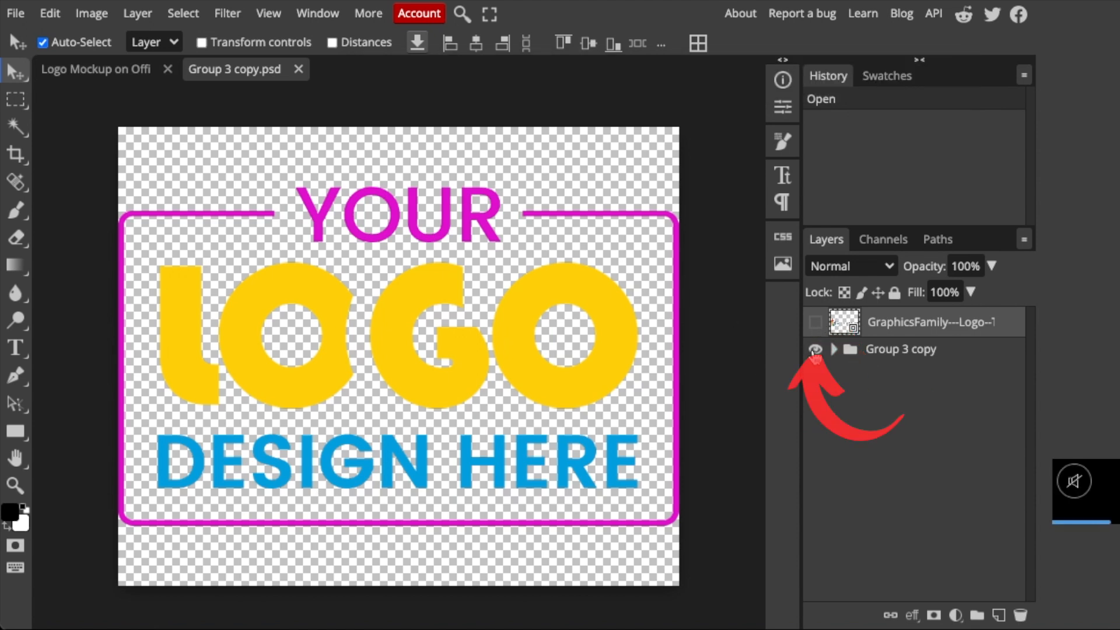
{"action": "left_click", "coordinate": [815, 349]}
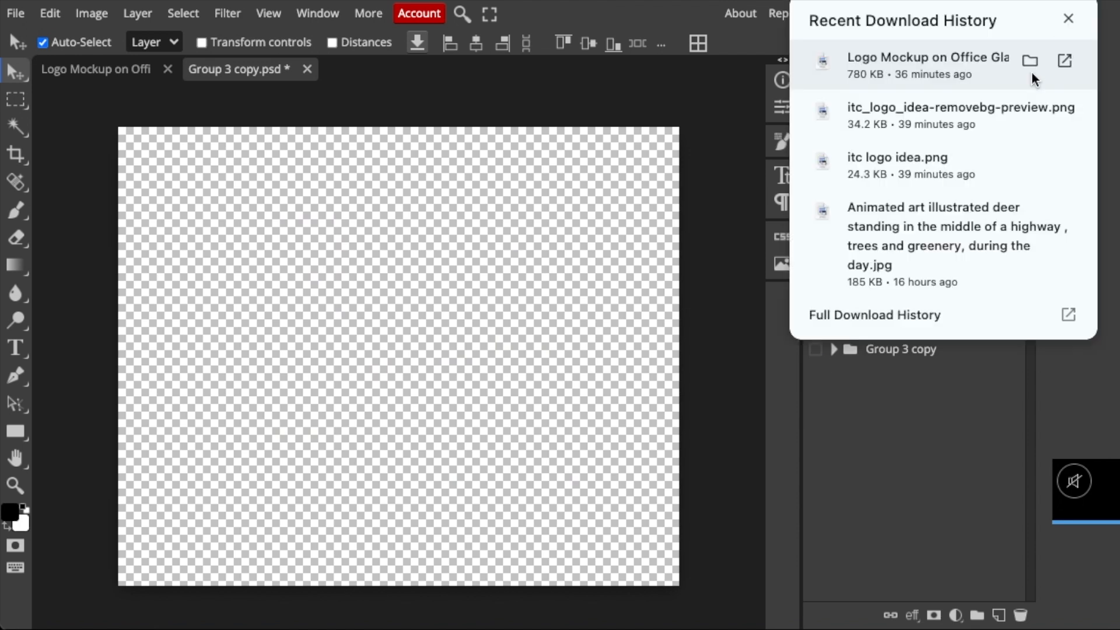
{"action": "left_click_drag", "start_coordinate": [950, 122], "coordinate": [575, 321]}
{"action": "left_click_drag", "start_coordinate": [445, 391], "coordinate": [445, 392]}
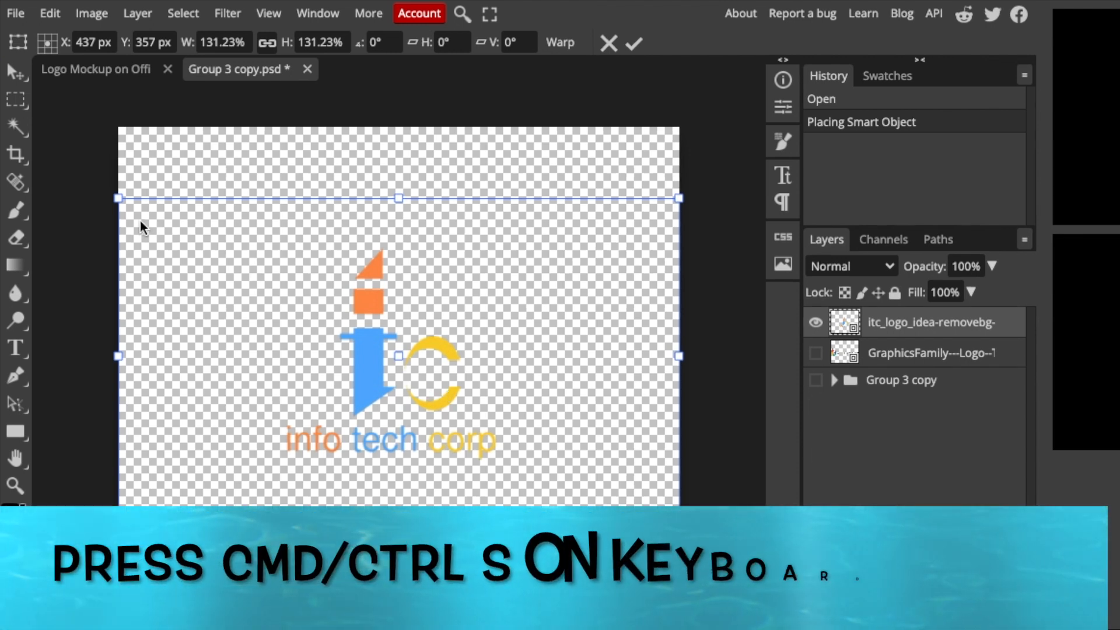
- Enlarge the placed logo to fill the canvas height, and save the smart object to update the office glass mockup
{"action": "left_click_drag", "start_coordinate": [117, 198], "coordinate": [0, 13]}
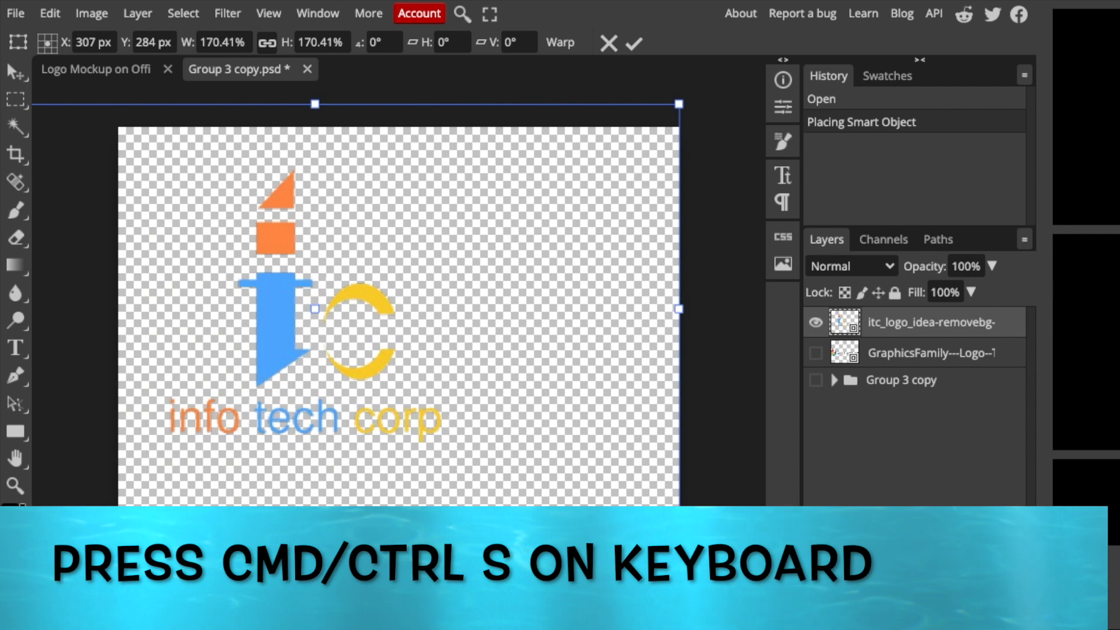
{"action": "key", "text": "ctrl+s"}
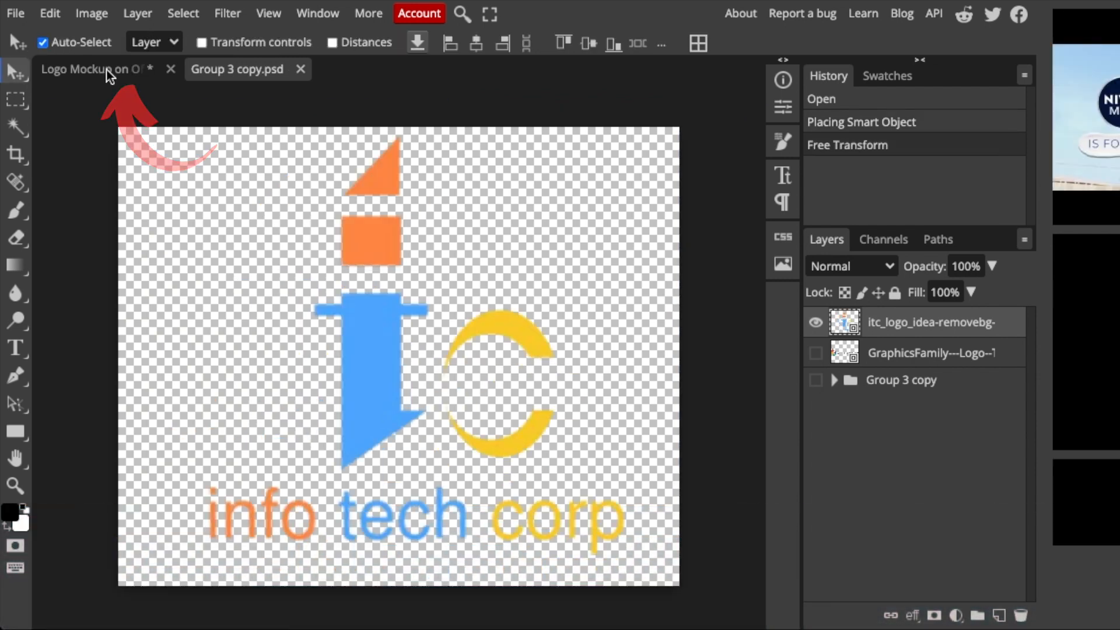
{"action": "left_click", "coordinate": [106, 69]}
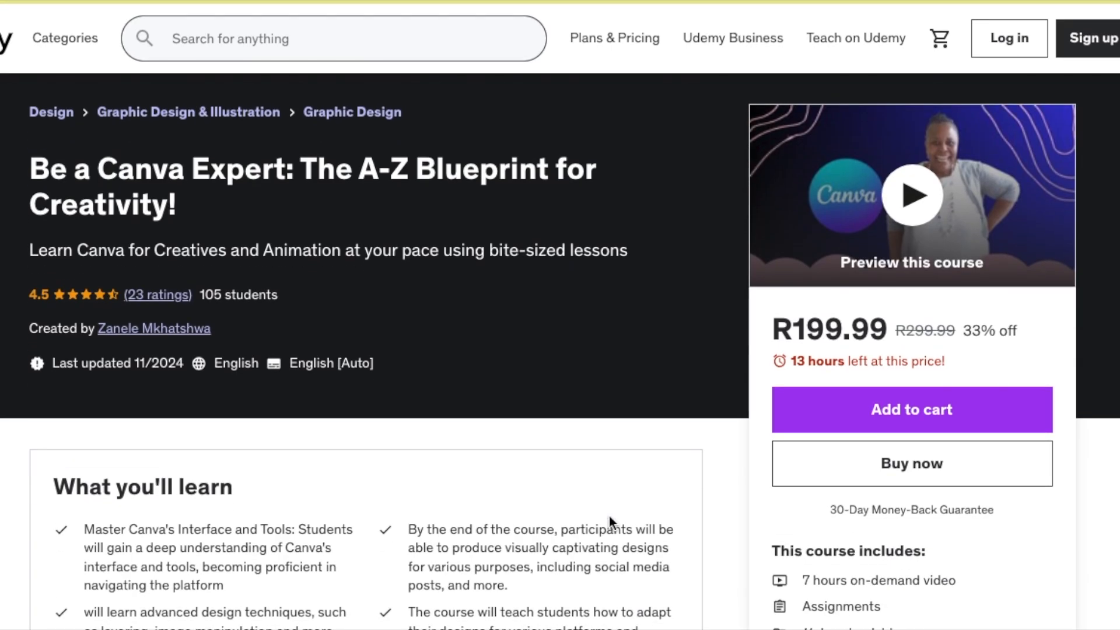
{"action": "scroll", "coordinate": [609, 517], "scroll_direction": "down", "scroll_amount": 4}
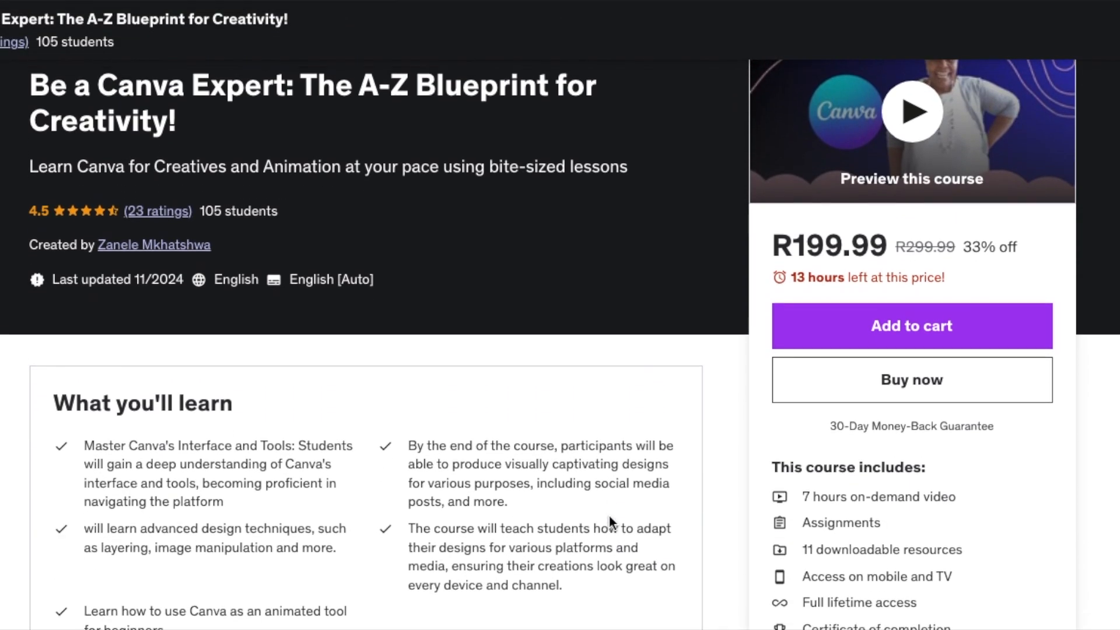
{"action": "scroll", "coordinate": [609, 519], "scroll_direction": "down", "scroll_amount": 5}
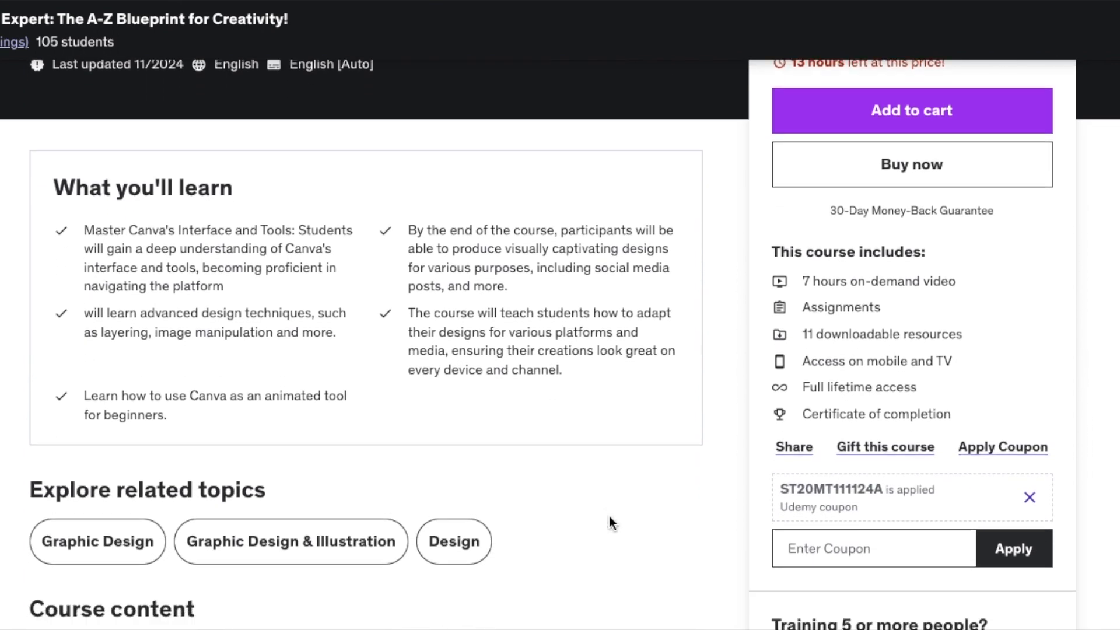
{"action": "scroll", "coordinate": [609, 519], "scroll_direction": "down", "scroll_amount": 3}
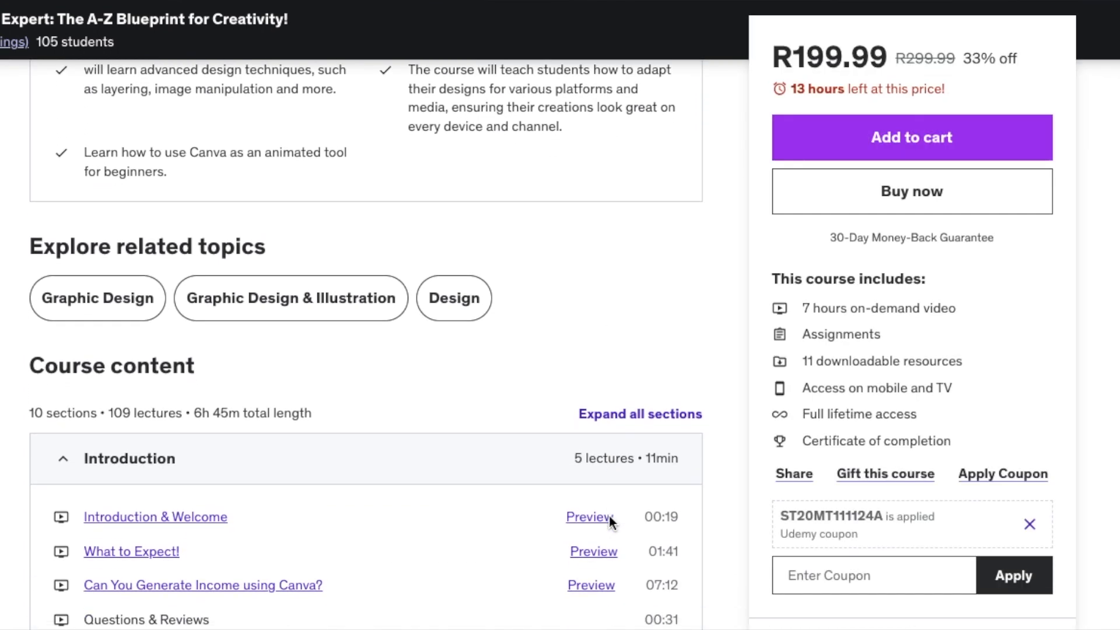